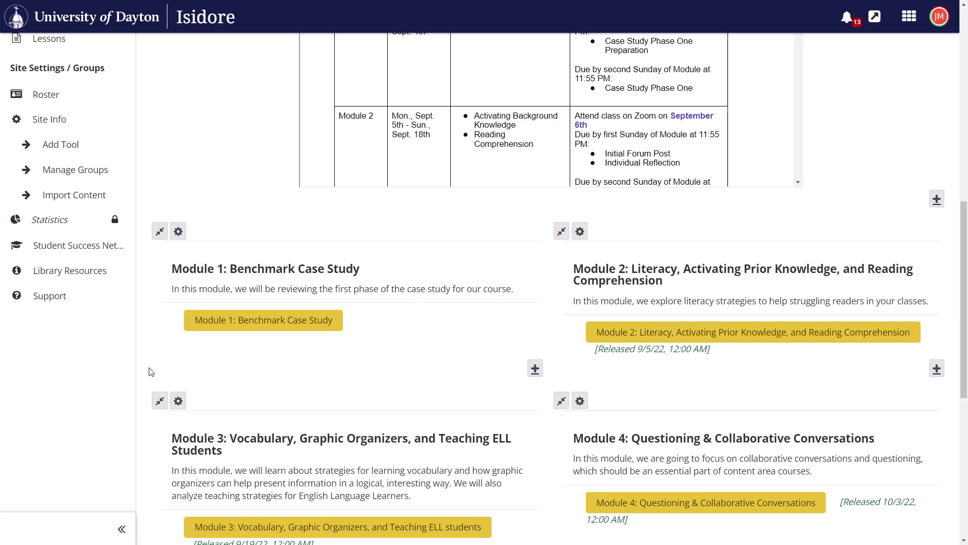
- Open the Module 1: Benchmark Case Study subpage and look over the content types that can be added to it
{"action": "left_click", "coordinate": [246, 327]}
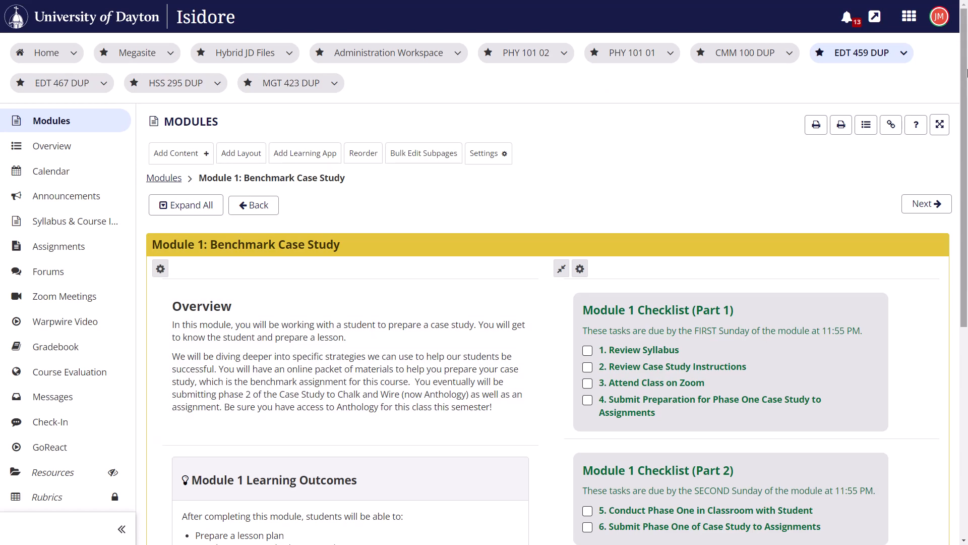
{"action": "left_click_drag", "start_coordinate": [967, 82], "coordinate": [967, 138]}
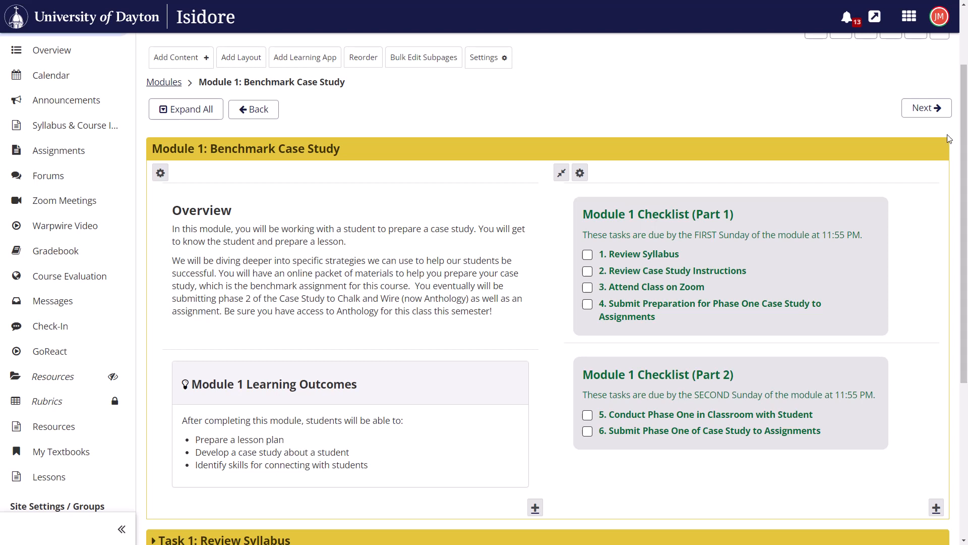
{"action": "left_click", "coordinate": [196, 61]}
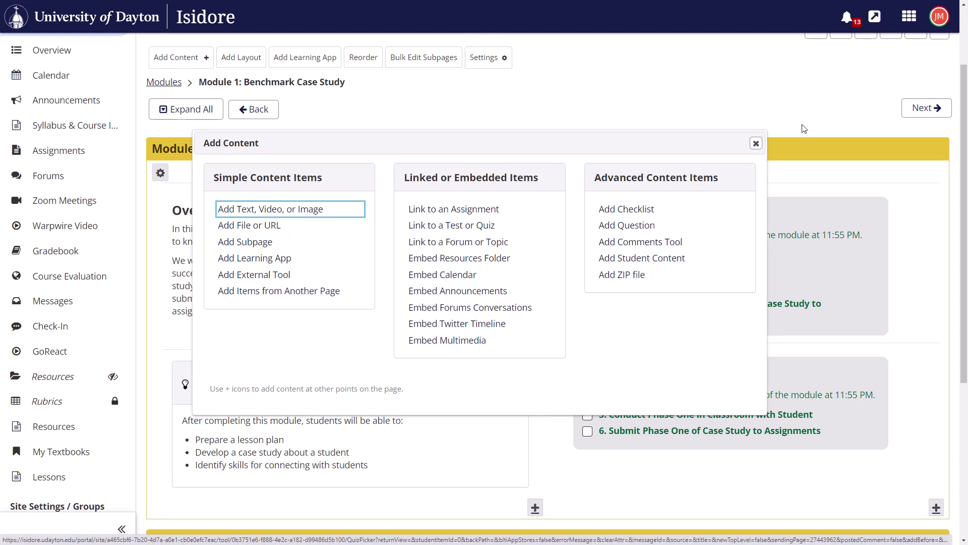
{"action": "left_click", "coordinate": [757, 144]}
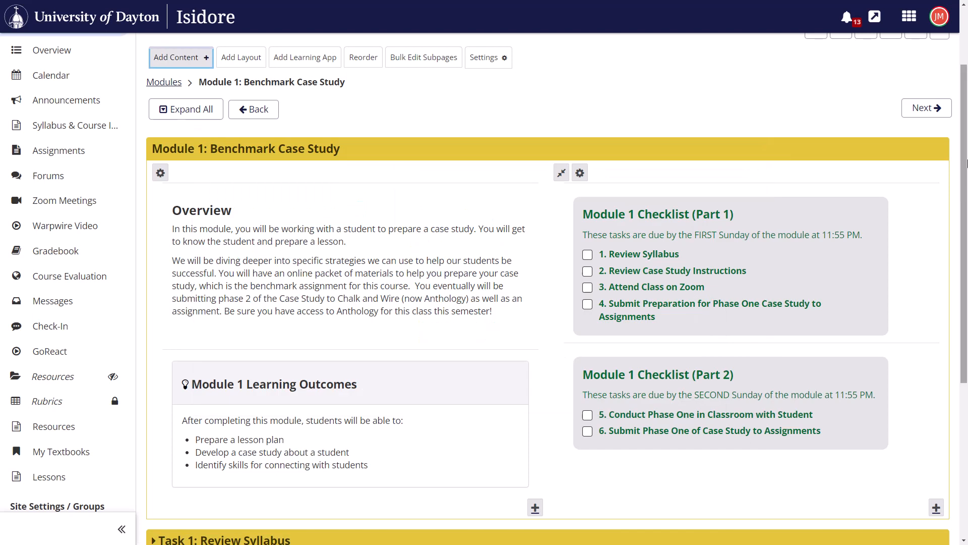
- Examine the Module 1 overview, learning outcomes and checklists, and briefly expand the Task 1 and Task 2 sections
{"action": "scroll", "coordinate": [967, 158], "scroll_direction": "down", "scroll_amount": 2}
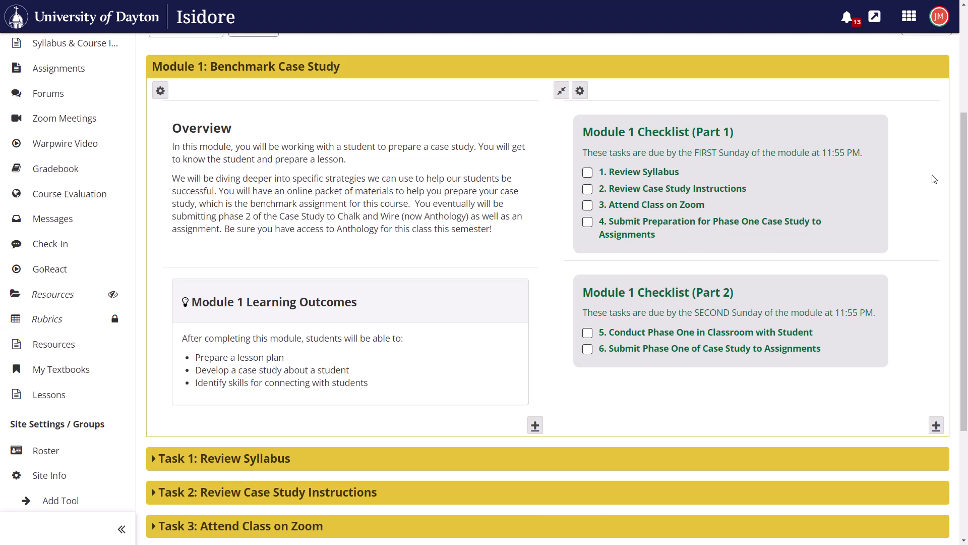
{"action": "mouse_move", "coordinate": [264, 141]}
{"action": "mouse_move", "coordinate": [296, 364]}
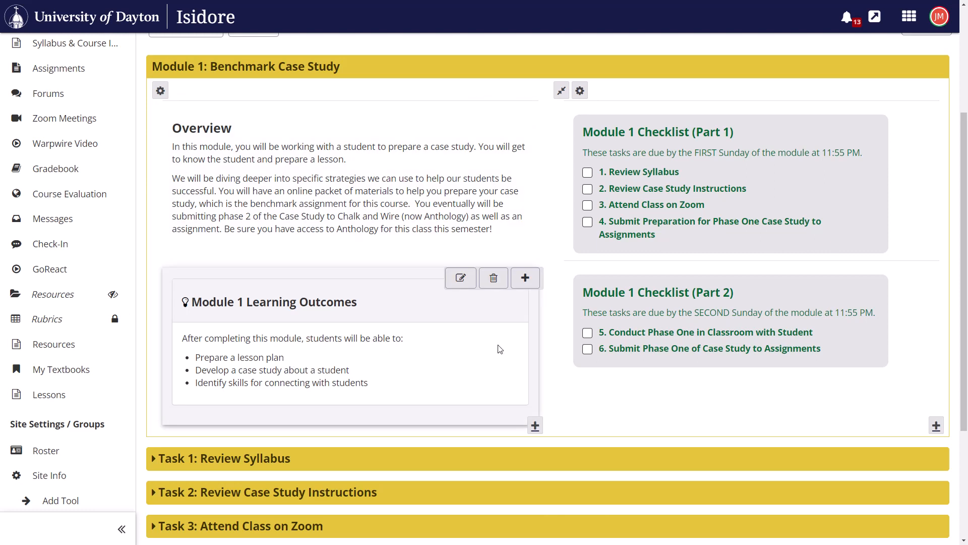
{"action": "mouse_move", "coordinate": [656, 339]}
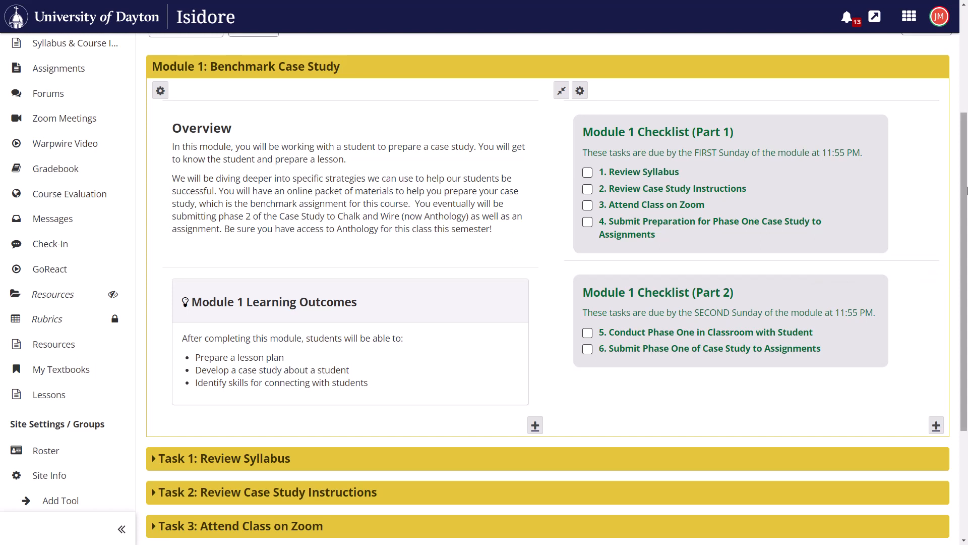
{"action": "scroll", "coordinate": [303, 301], "scroll_direction": "down", "scroll_amount": 3}
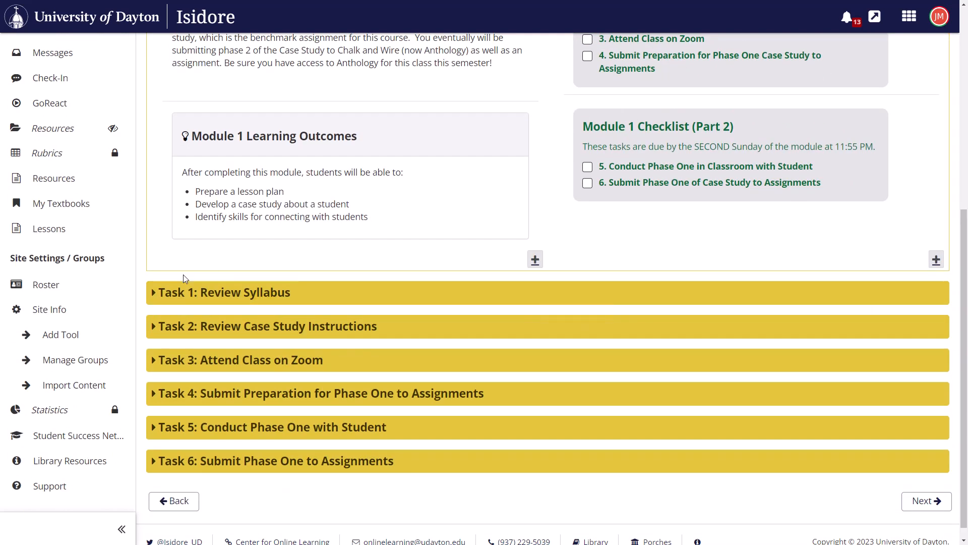
{"action": "left_click", "coordinate": [194, 292]}
{"action": "left_click", "coordinate": [232, 293]}
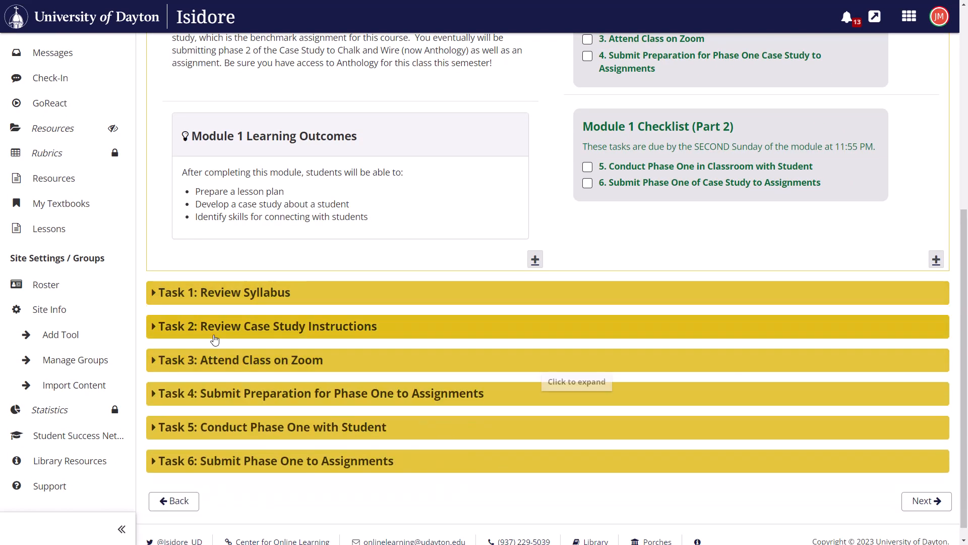
{"action": "left_click", "coordinate": [216, 327]}
{"action": "left_click", "coordinate": [216, 333]}
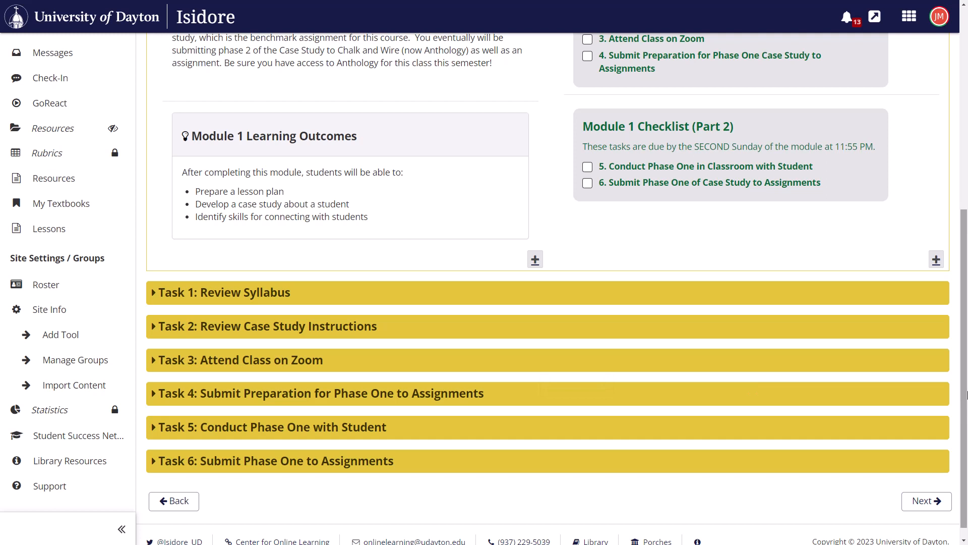
{"action": "left_click_drag", "start_coordinate": [967, 395], "coordinate": [965, 211]}
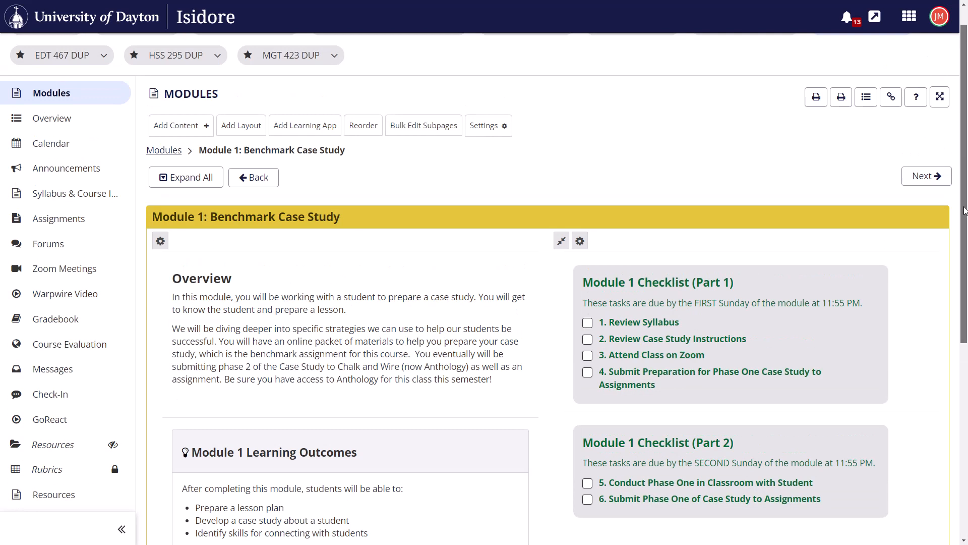
- Return to the main Modules page and add a subpage titled Template, shown as a button, to the Module 1 column
{"action": "left_click", "coordinate": [160, 150]}
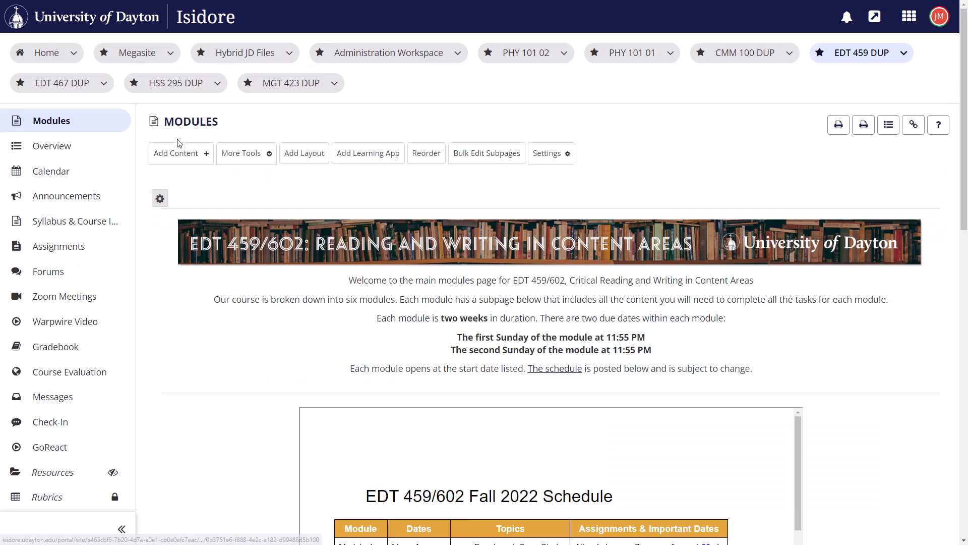
{"action": "scroll", "coordinate": [213, 281], "scroll_direction": "down", "scroll_amount": 9}
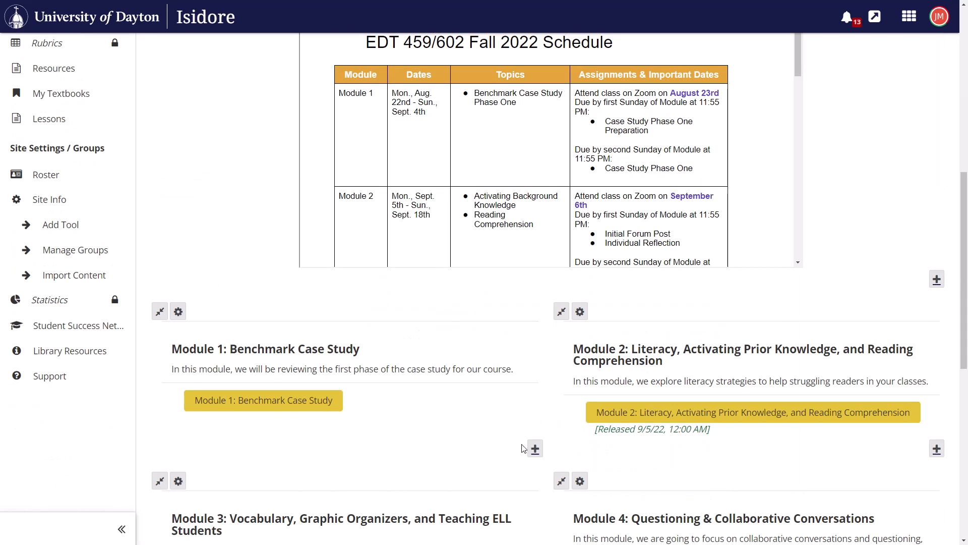
{"action": "scroll", "coordinate": [525, 448], "scroll_direction": "down", "scroll_amount": 6}
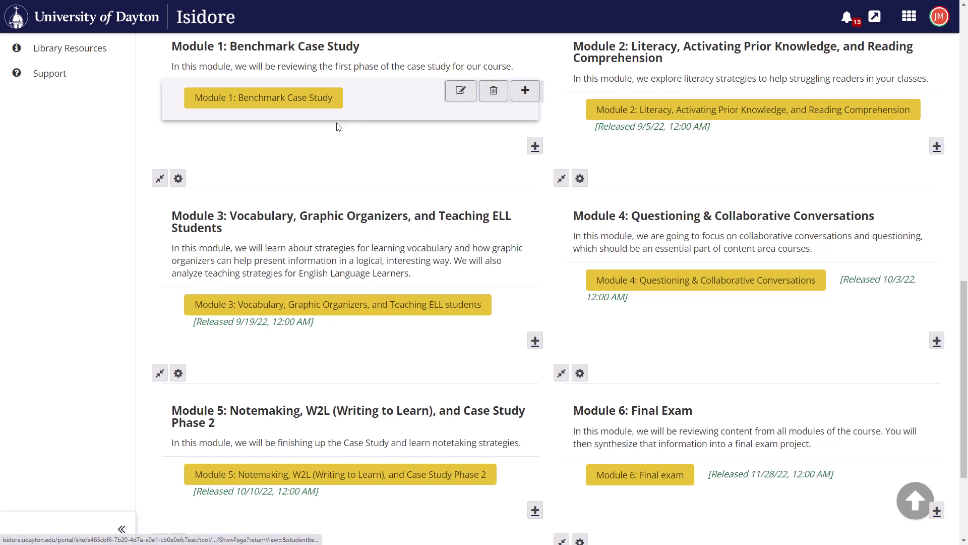
{"action": "left_click", "coordinate": [536, 149]}
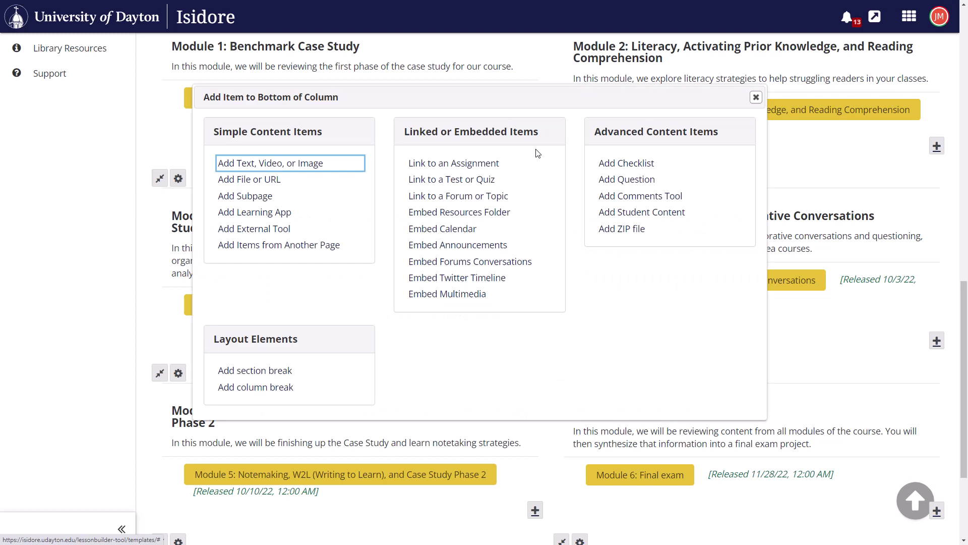
{"action": "left_click", "coordinate": [271, 197]}
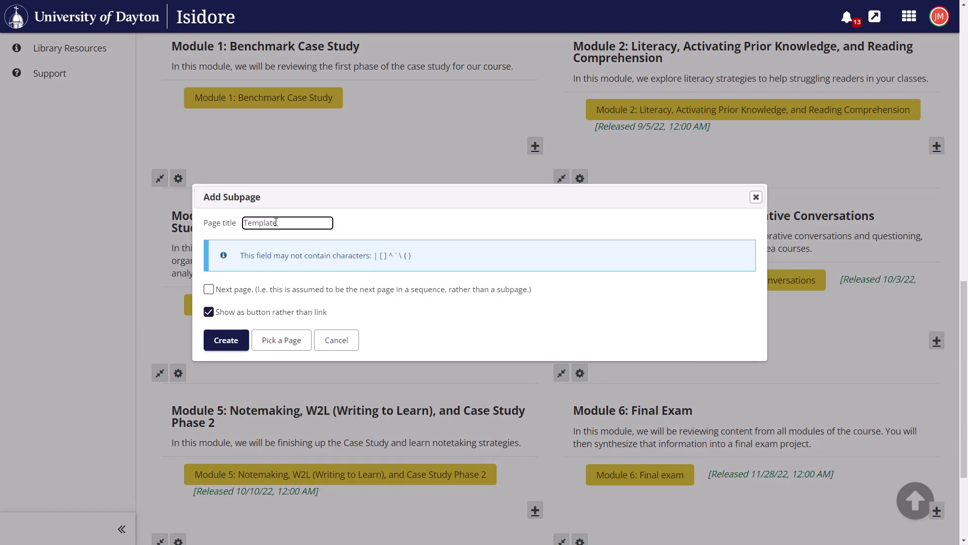
{"action": "left_click", "coordinate": [232, 344]}
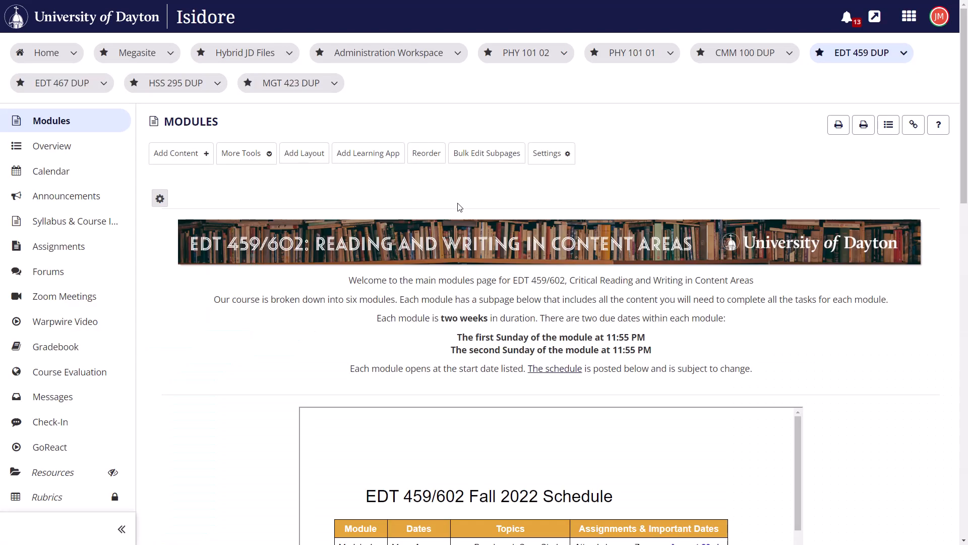
- Hide the Template subpage through its item settings and save the update
{"action": "scroll", "coordinate": [223, 272], "scroll_direction": "down", "scroll_amount": 9}
{"action": "left_click", "coordinate": [461, 434]}
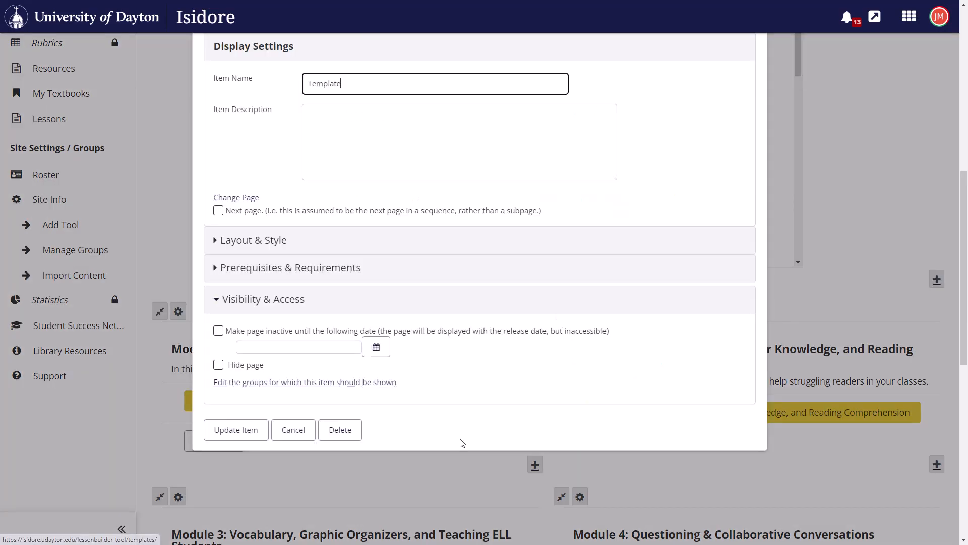
{"action": "left_click", "coordinate": [242, 365]}
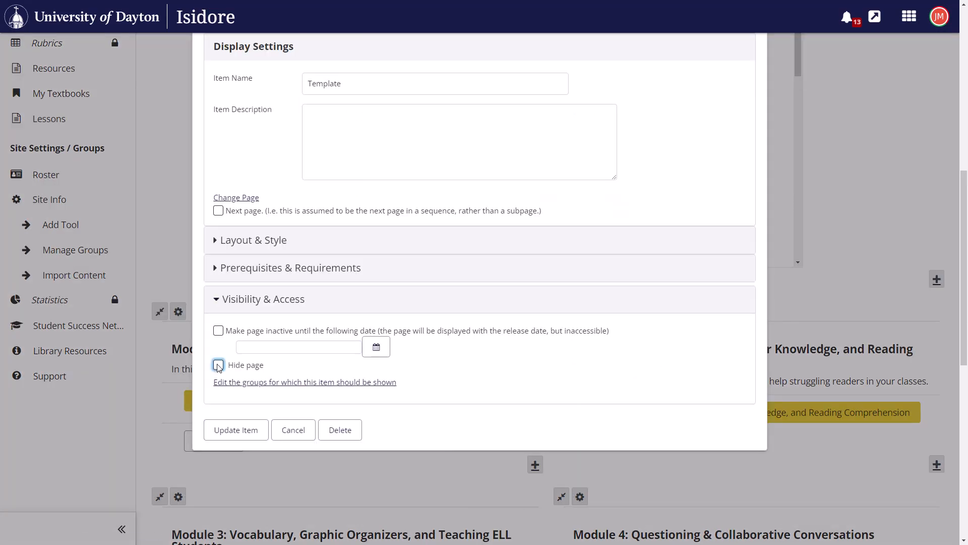
{"action": "left_click", "coordinate": [239, 440]}
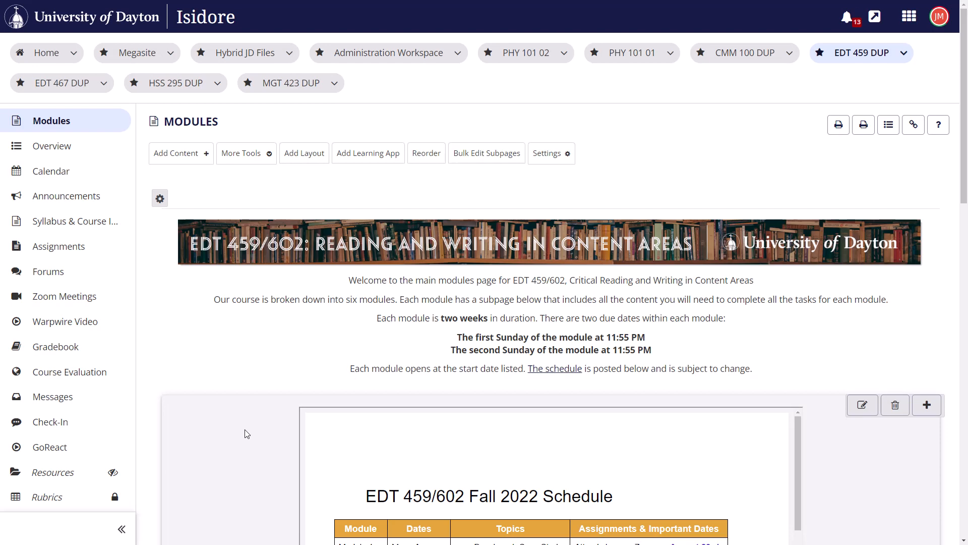
- Open the Template subpage and bring in items from another page, using Module 1: Benchmark Case Study as the source
{"action": "scroll", "coordinate": [241, 383], "scroll_direction": "down", "scroll_amount": 10}
{"action": "left_click", "coordinate": [214, 346]}
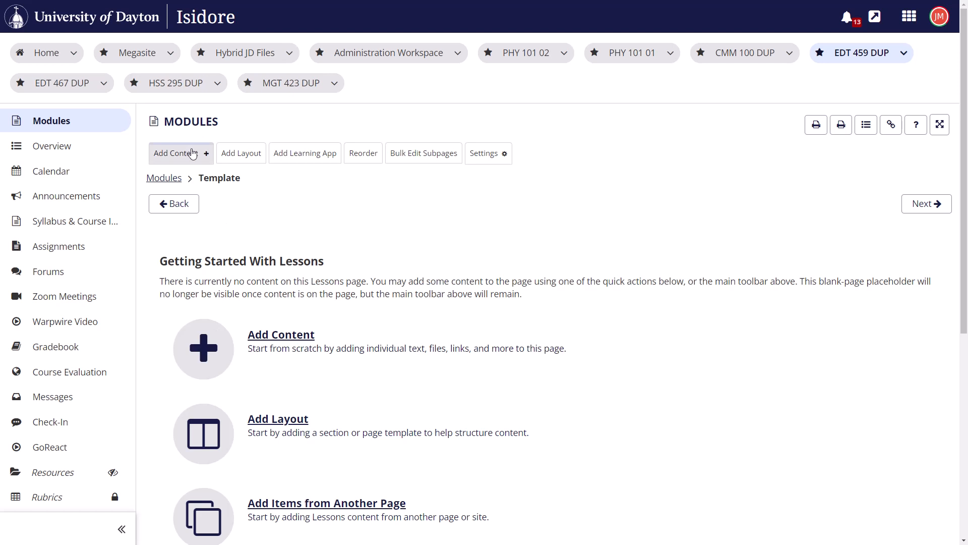
{"action": "left_click", "coordinate": [207, 158]}
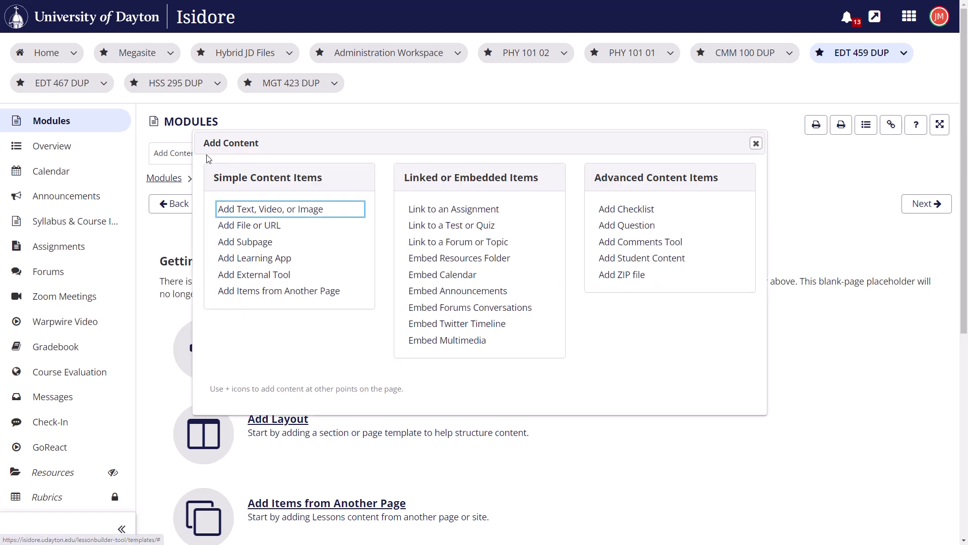
{"action": "left_click", "coordinate": [291, 297]}
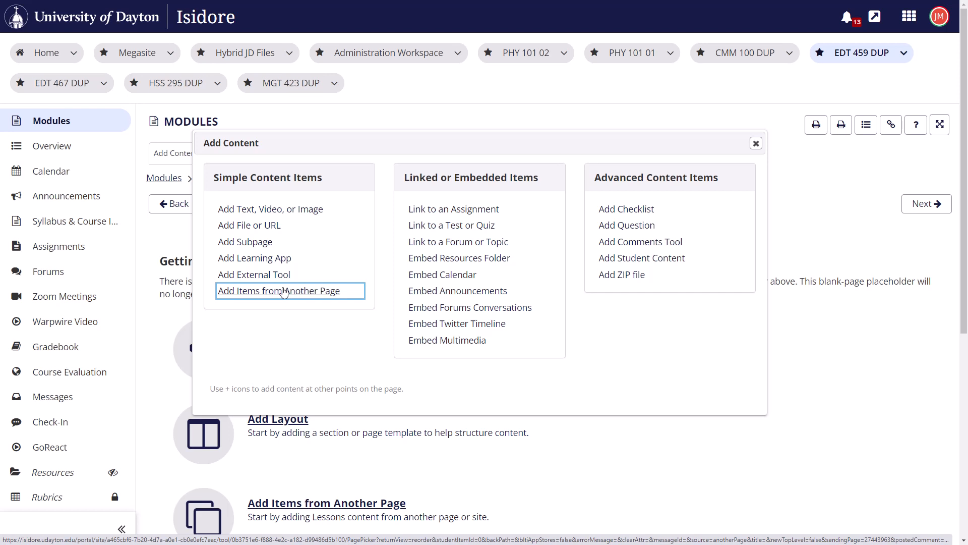
{"action": "left_click", "coordinate": [253, 293]}
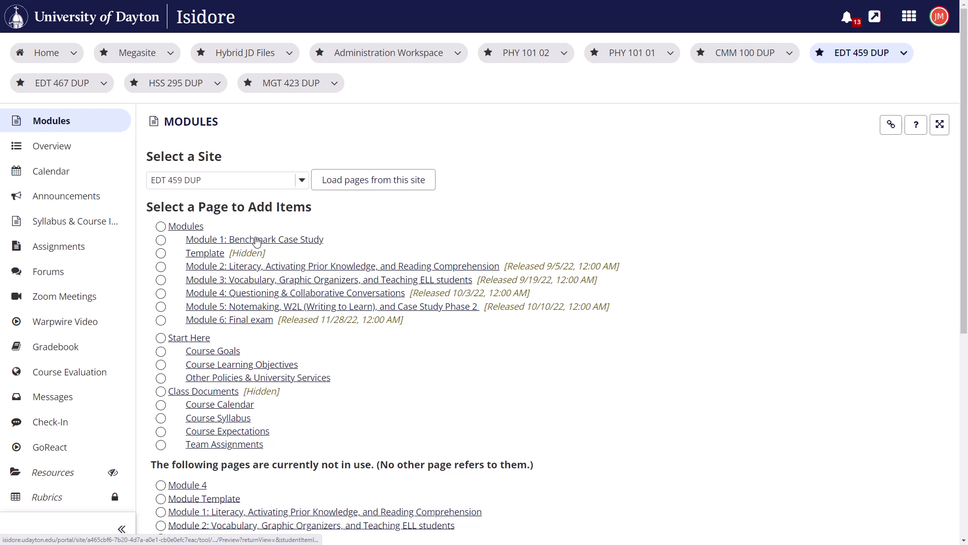
{"action": "left_click", "coordinate": [161, 240]}
{"action": "scroll", "coordinate": [487, 321], "scroll_direction": "down", "scroll_amount": 6}
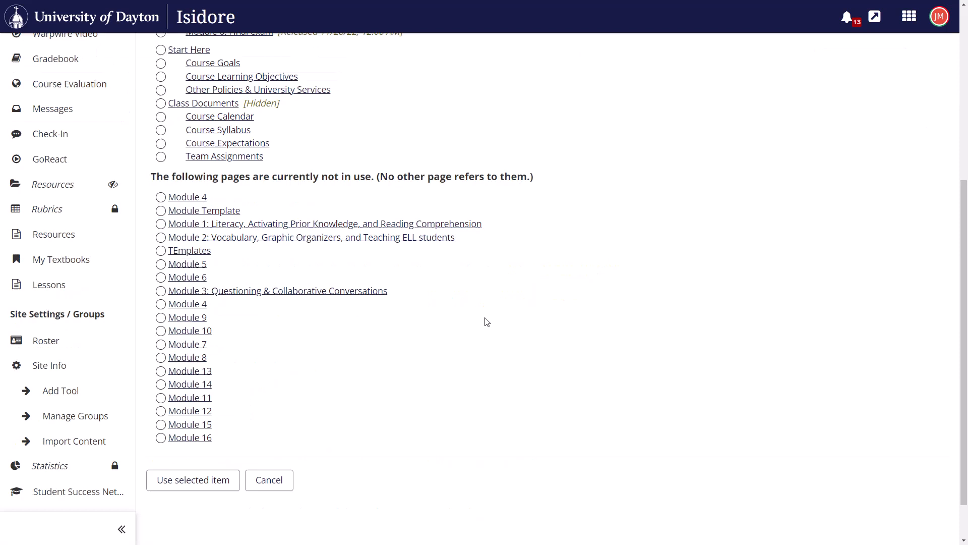
{"action": "left_click", "coordinate": [189, 438]}
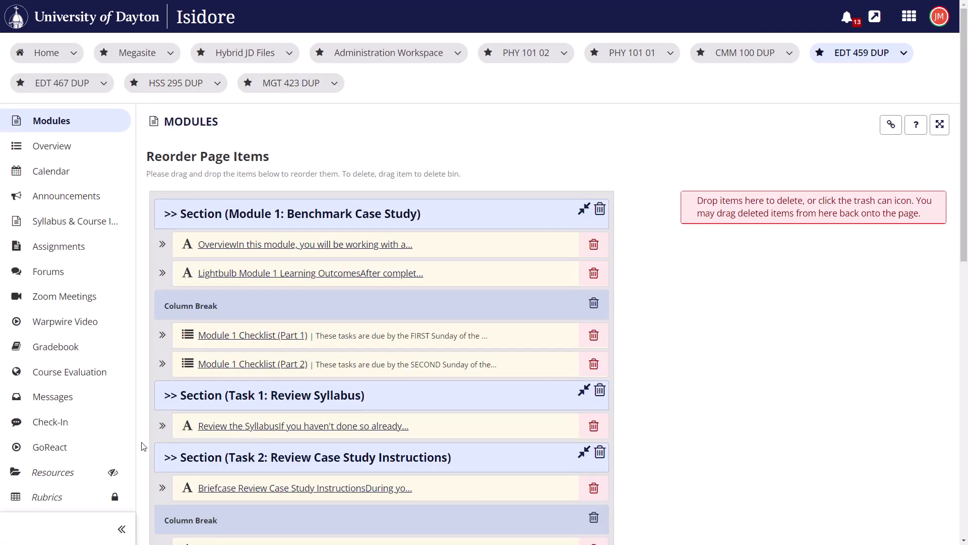
- Review the copied Module 1 sections and items in the reorder list and save them all to the Template page
{"action": "scroll", "coordinate": [238, 389], "scroll_direction": "down", "scroll_amount": 3}
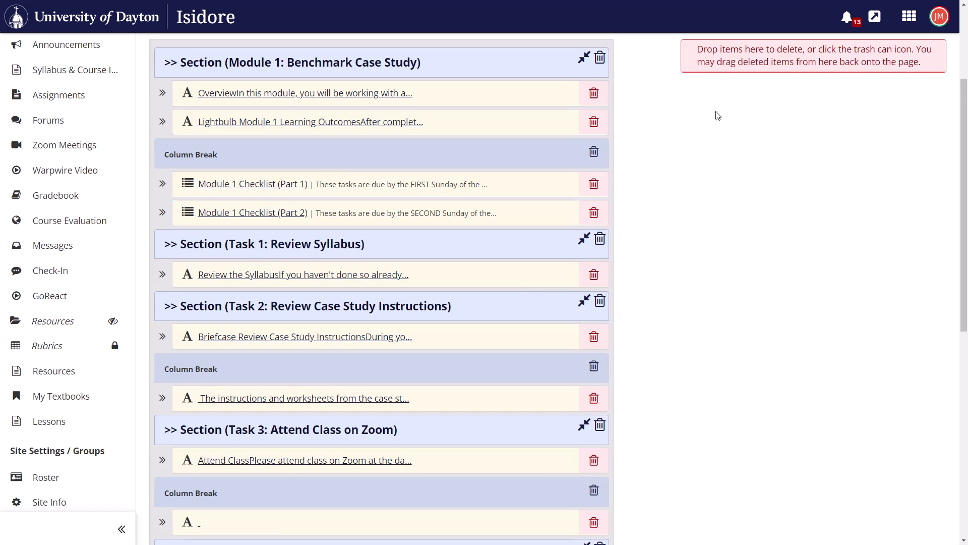
{"action": "left_click_drag", "start_coordinate": [966, 162], "coordinate": [932, 386]}
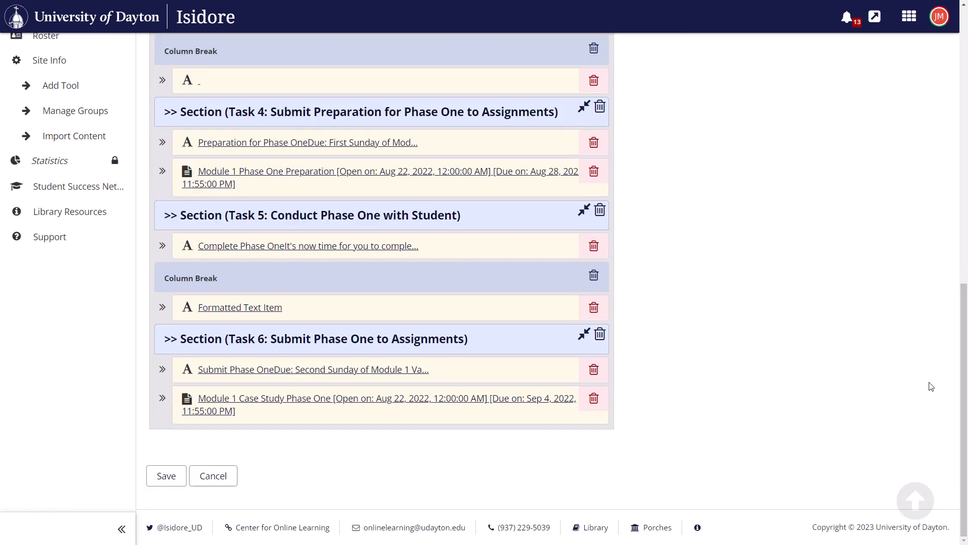
{"action": "left_click", "coordinate": [169, 483]}
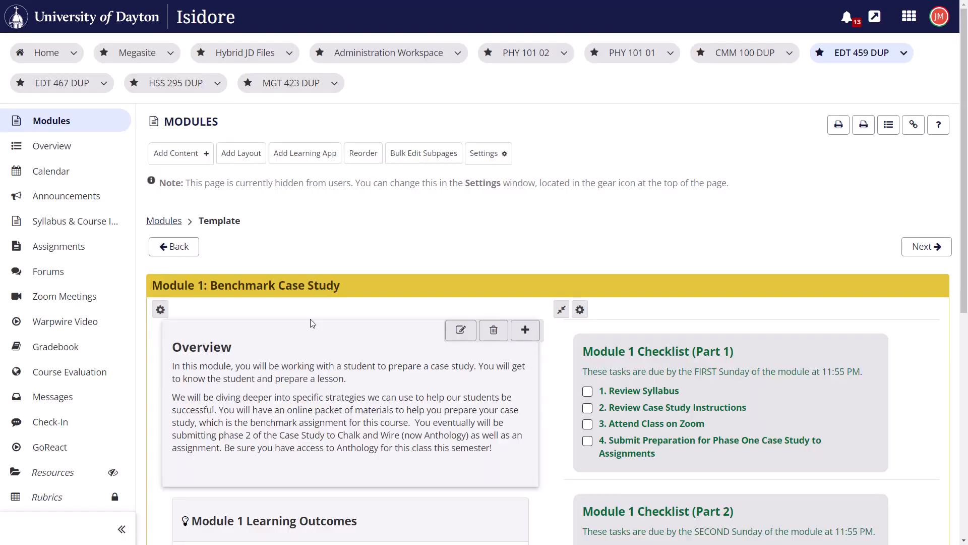
- Retitle the Template page's Module 1: Benchmark Case Study section as "Module X:" and save the column settings
{"action": "scroll", "coordinate": [303, 252], "scroll_direction": "down", "scroll_amount": 2}
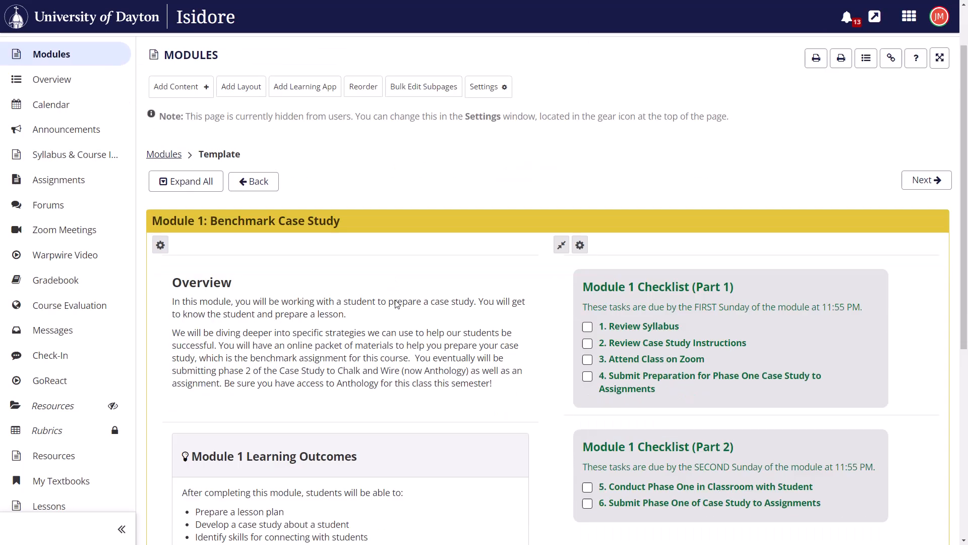
{"action": "mouse_move", "coordinate": [217, 266]}
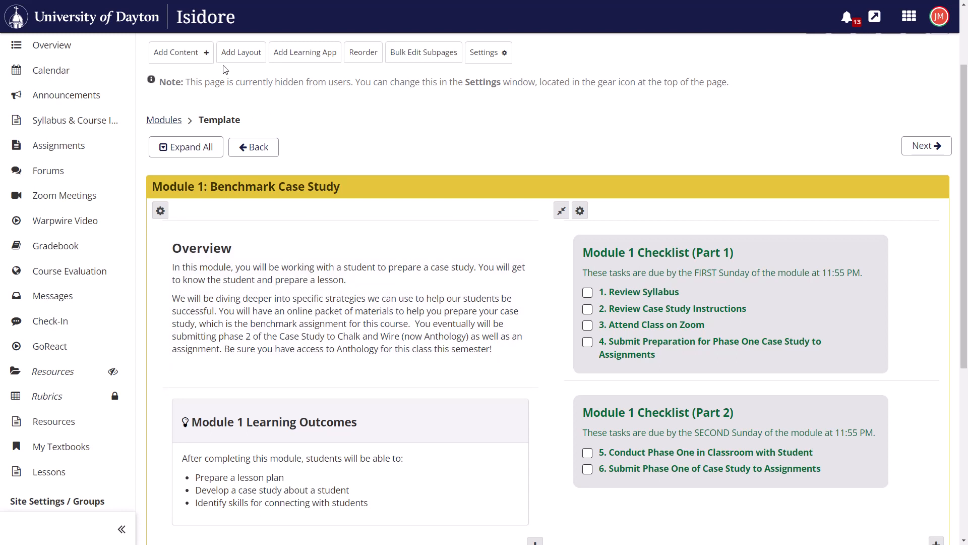
{"action": "left_click_drag", "start_coordinate": [167, 186], "coordinate": [368, 186]}
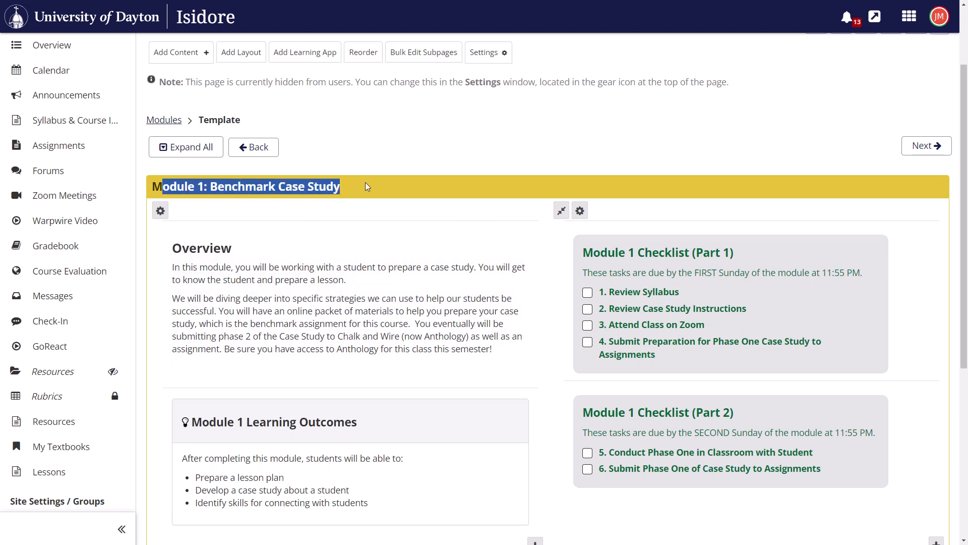
{"action": "left_click", "coordinate": [339, 308]}
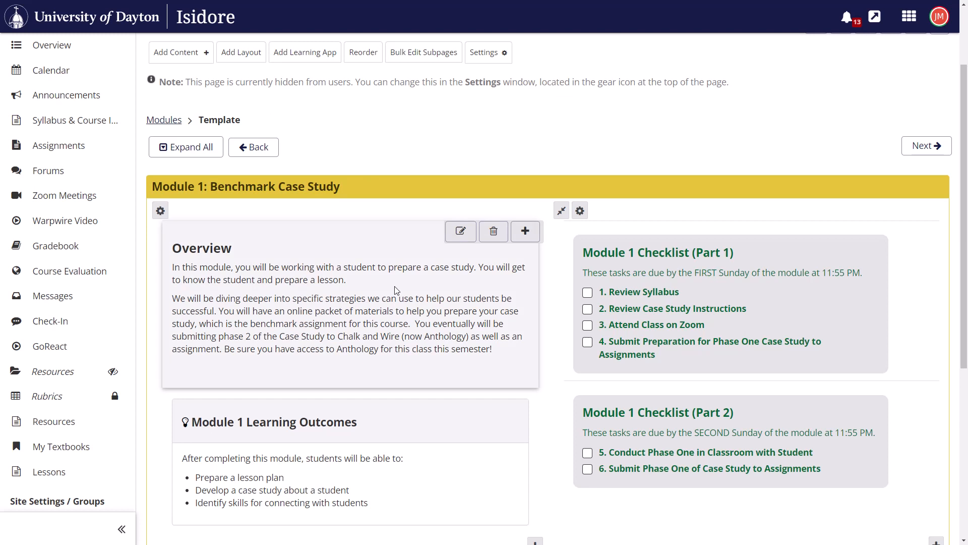
{"action": "left_click", "coordinate": [161, 211]}
{"action": "left_click", "coordinate": [346, 206]}
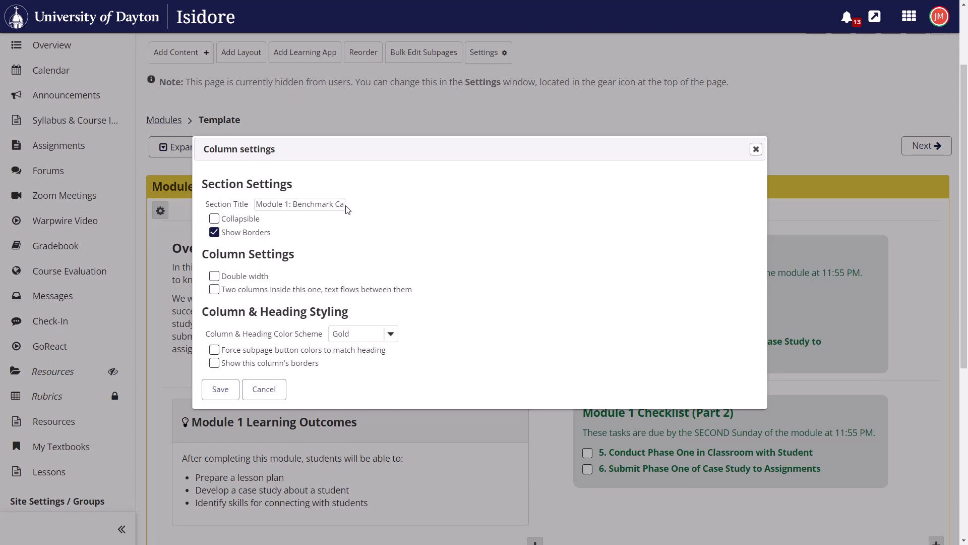
{"action": "left_click_drag", "start_coordinate": [295, 204], "coordinate": [622, 208]}
{"action": "key", "text": "BackSpace"}
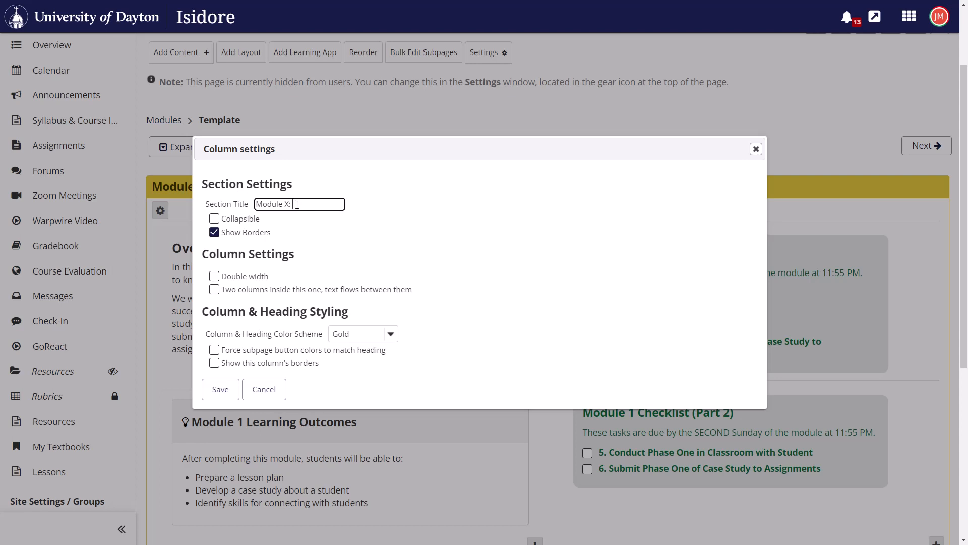
{"action": "left_click", "coordinate": [221, 388]}
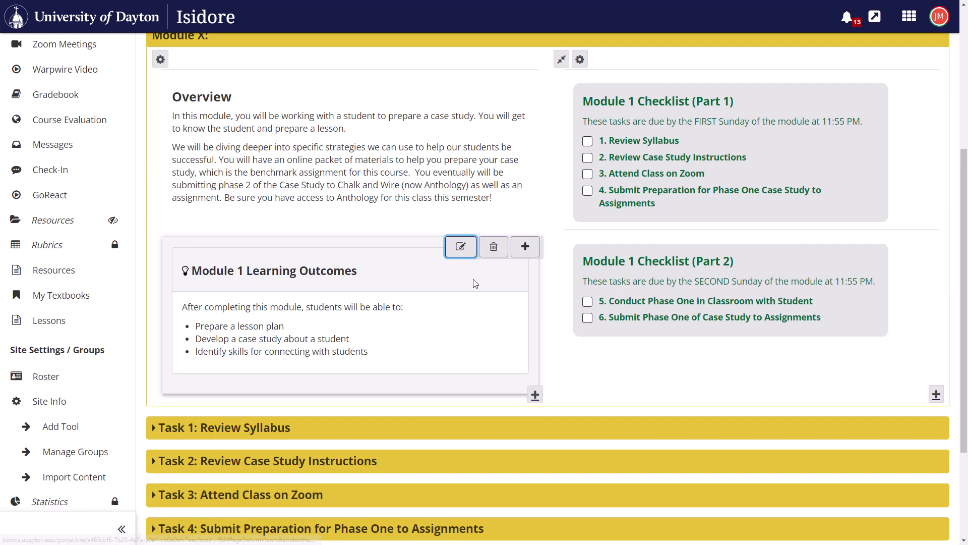
- Change the learning outcomes heading to "Module X Learning Outcomes" and save the text item
{"action": "left_click", "coordinate": [461, 245]}
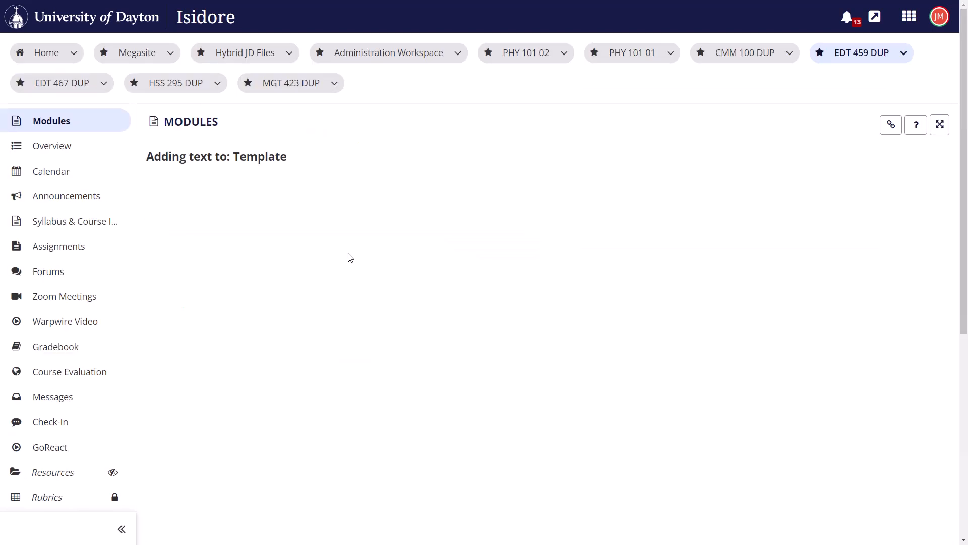
{"action": "double_click", "coordinate": [220, 268]}
{"action": "type", "text": "X Learning Outcomes"}
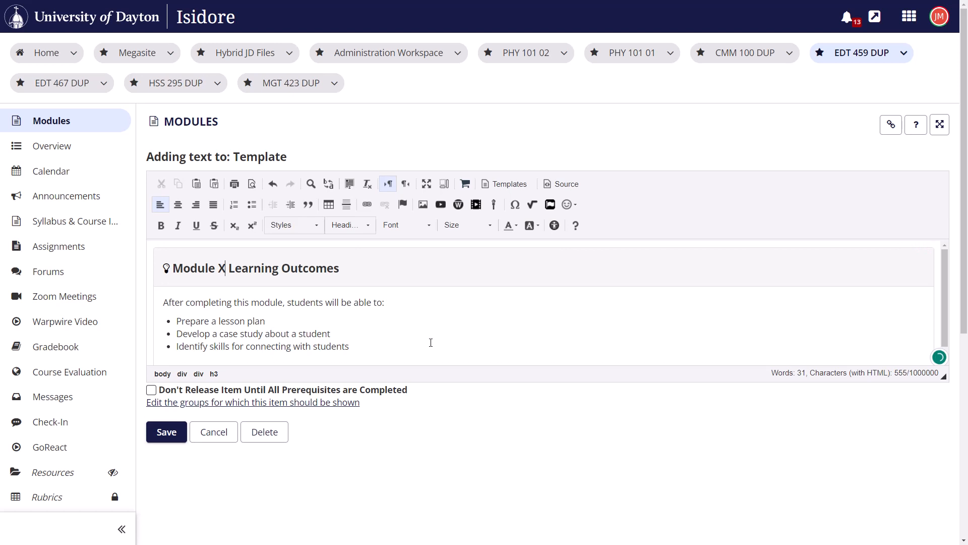
{"action": "left_click_drag", "start_coordinate": [398, 334], "coordinate": [184, 302]}
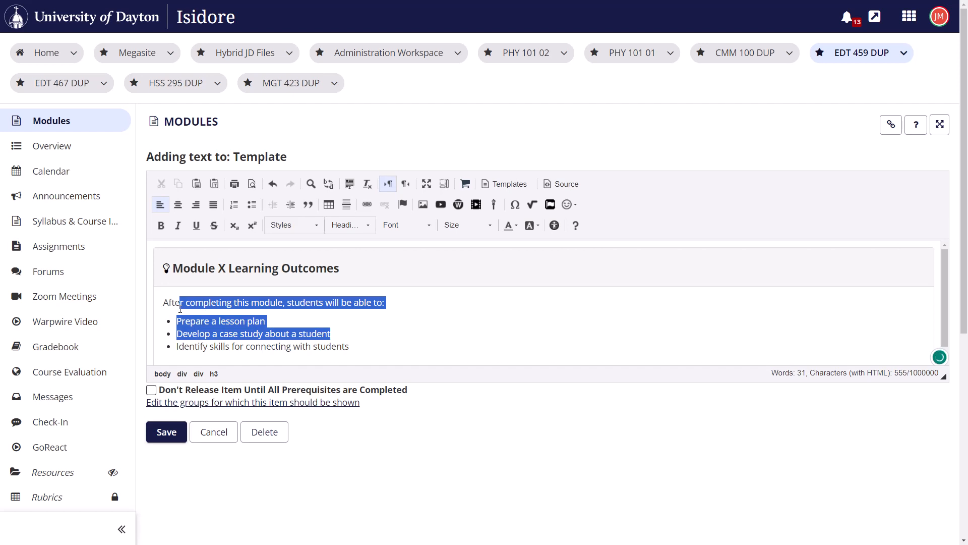
{"action": "left_click", "coordinate": [292, 326]}
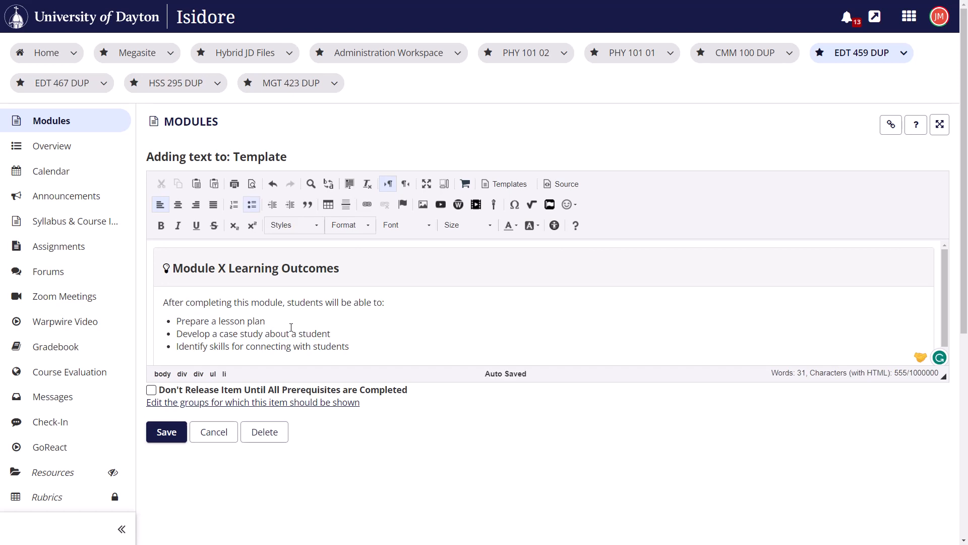
{"action": "double_click", "coordinate": [222, 268]}
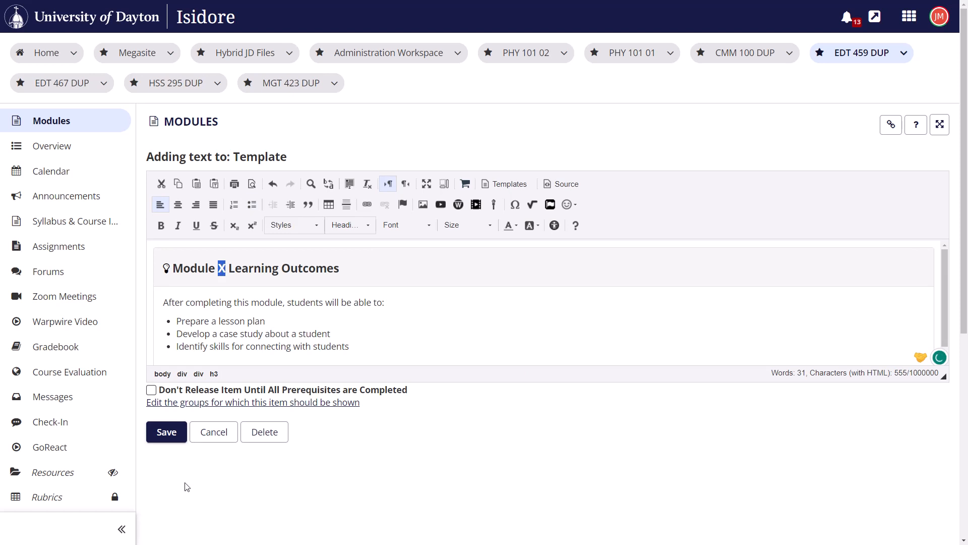
{"action": "left_click", "coordinate": [171, 432]}
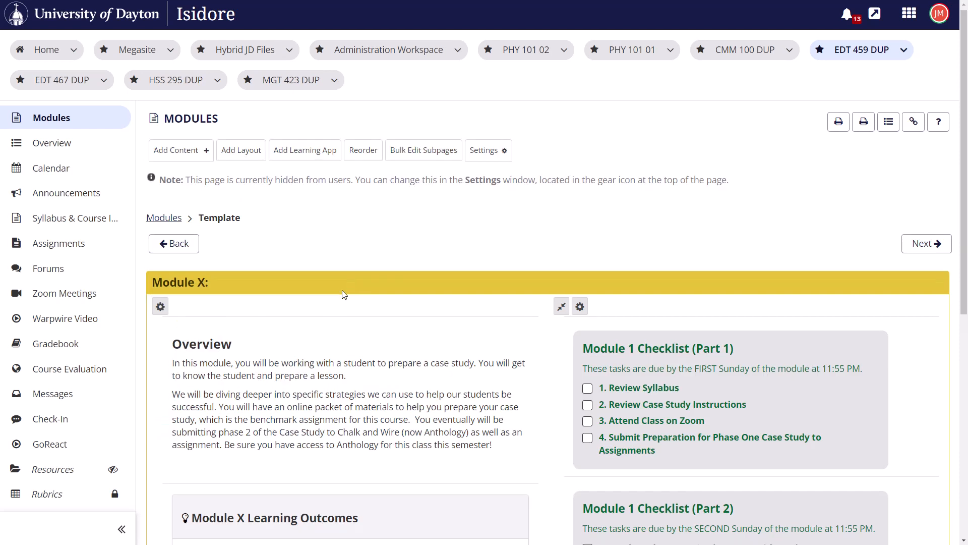
- Delete the two body paragraphs under the Overview heading, keeping the heading, and save the text item
{"action": "scroll", "coordinate": [342, 290], "scroll_direction": "down", "scroll_amount": 5}
{"action": "mouse_move", "coordinate": [302, 219]}
{"action": "left_click", "coordinate": [464, 78]}
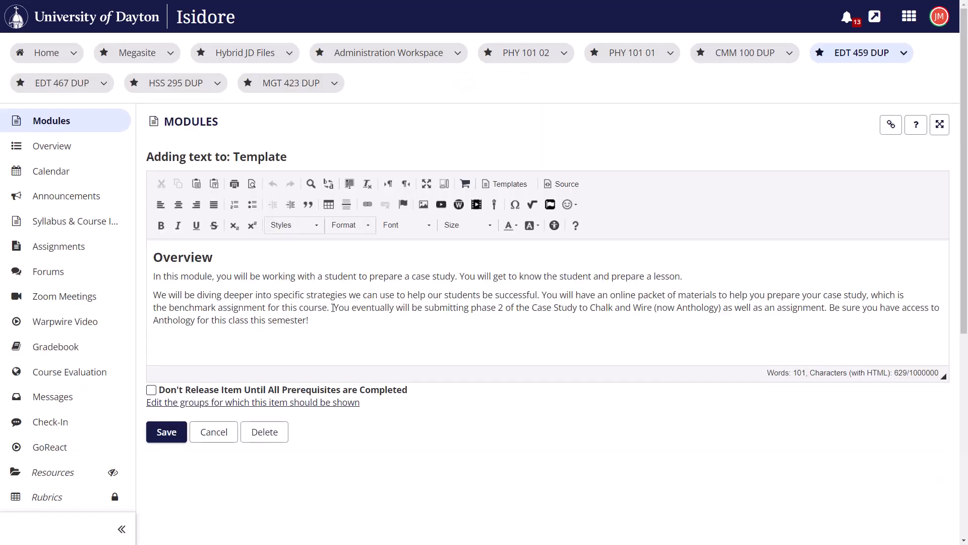
{"action": "left_click", "coordinate": [149, 291]}
{"action": "key", "text": "Up"}
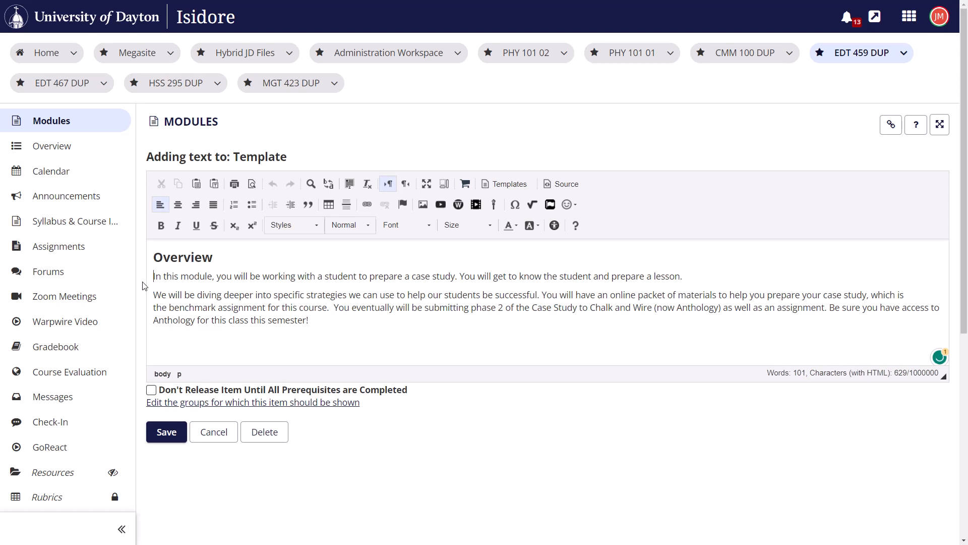
{"action": "left_click_drag", "start_coordinate": [145, 286], "coordinate": [310, 321]}
{"action": "key", "text": "BackSpace"}
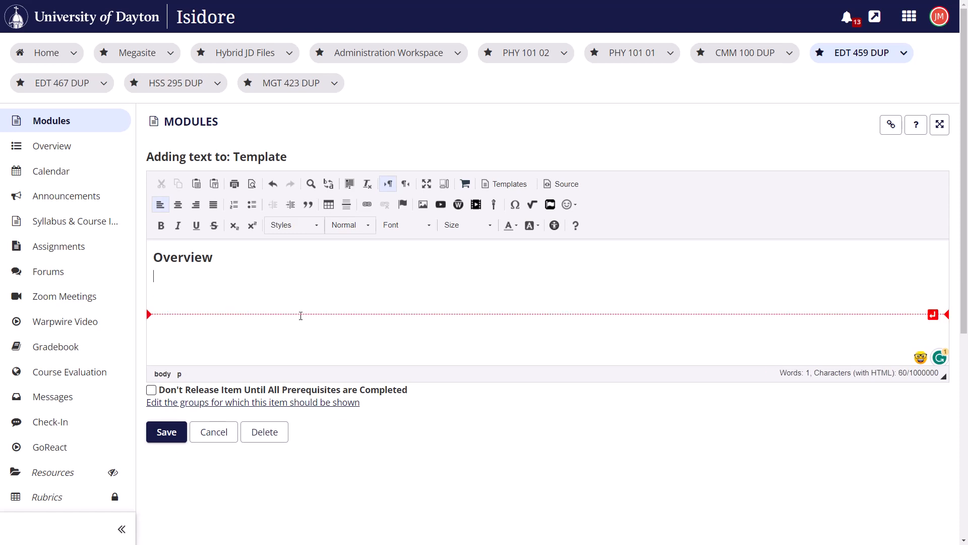
{"action": "left_click", "coordinate": [170, 442]}
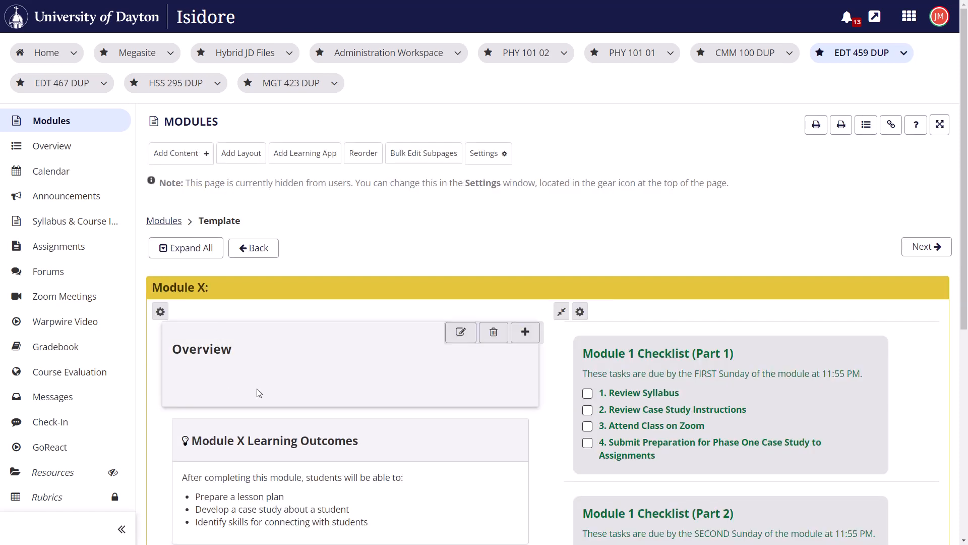
- Remove all four checklist items from Module 1 Checklist (Part 1), keep its due-date description, and save the checklist
{"action": "scroll", "coordinate": [258, 393], "scroll_direction": "down", "scroll_amount": 2}
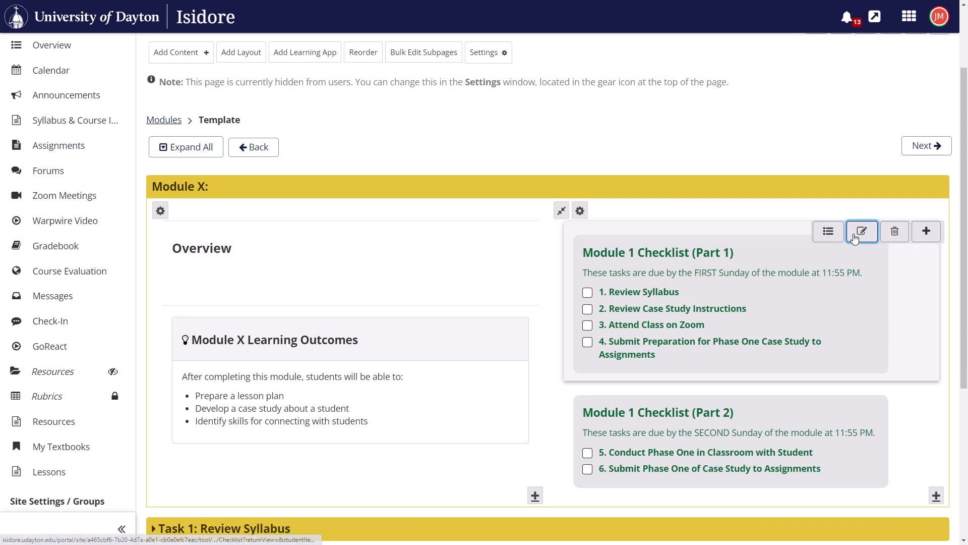
{"action": "left_click", "coordinate": [862, 231]}
{"action": "left_click", "coordinate": [458, 422]}
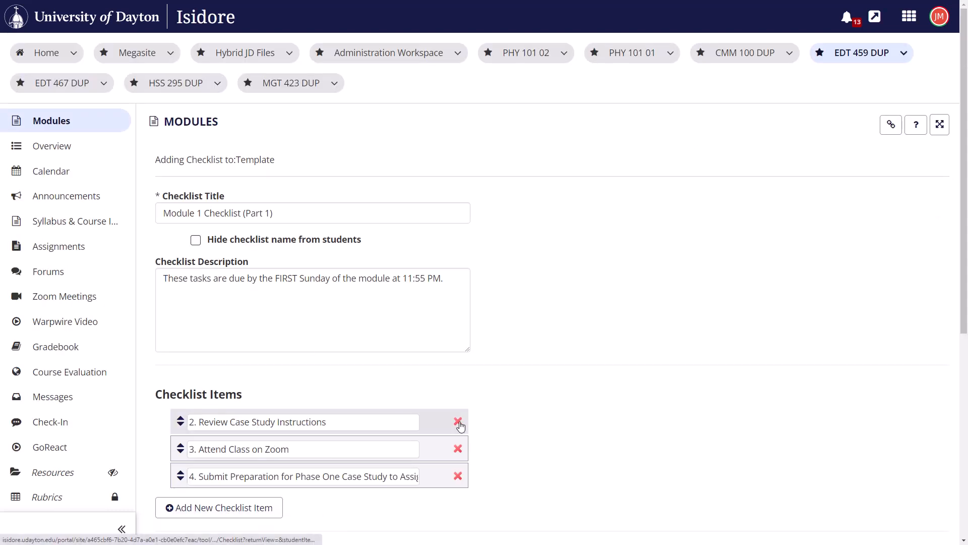
{"action": "left_click", "coordinate": [458, 422]}
{"action": "left_click", "coordinate": [458, 422]}
{"action": "left_click", "coordinate": [458, 422]}
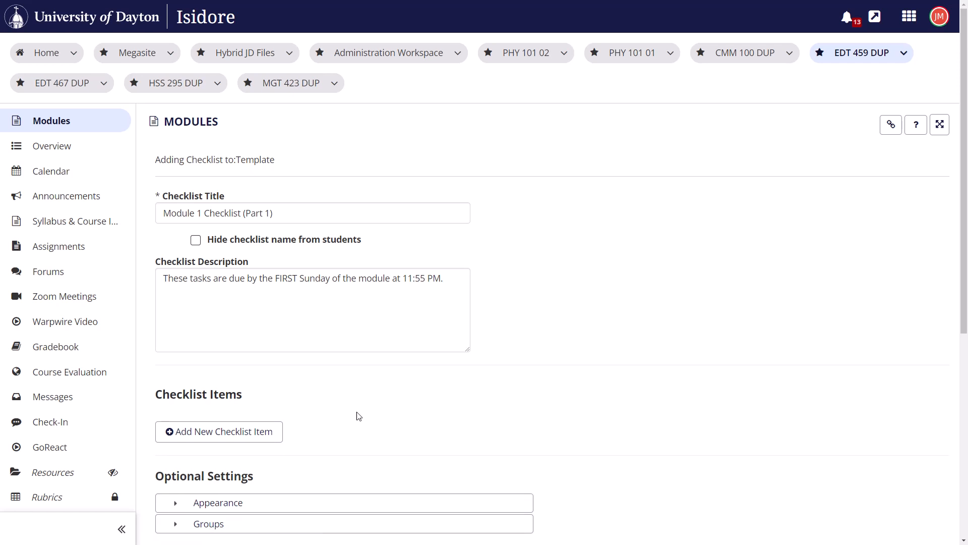
{"action": "left_click", "coordinate": [258, 300]}
{"action": "left_click", "coordinate": [216, 297]}
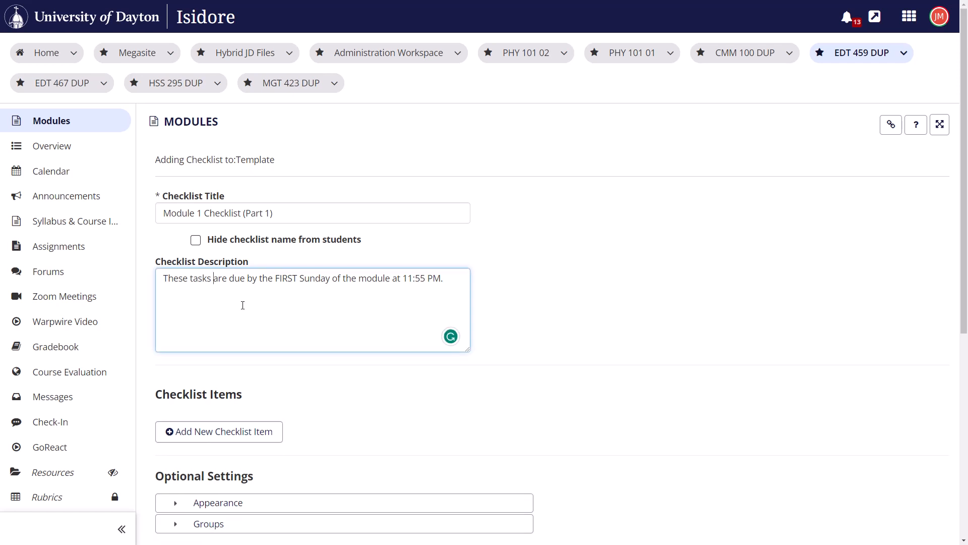
{"action": "left_click_drag", "start_coordinate": [159, 279], "coordinate": [448, 281]}
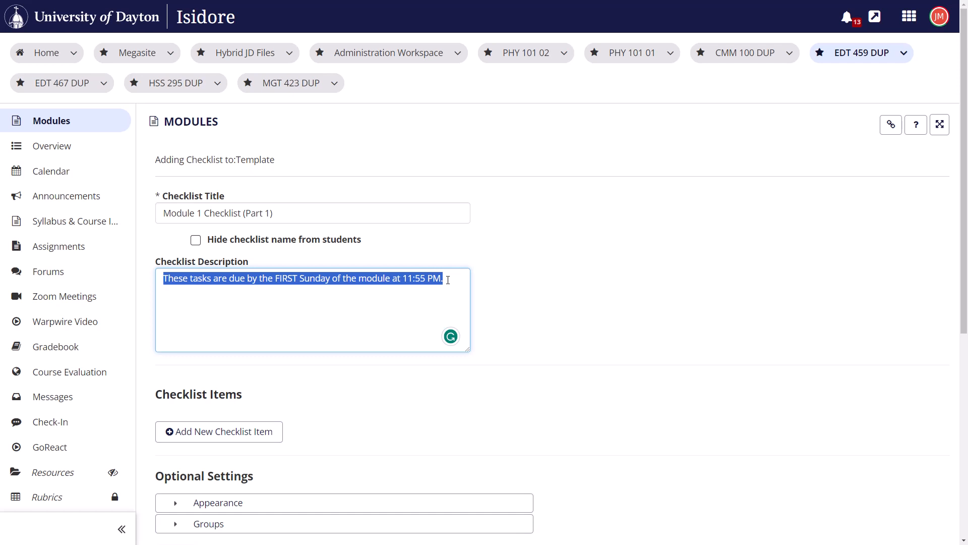
{"action": "left_click", "coordinate": [448, 281]}
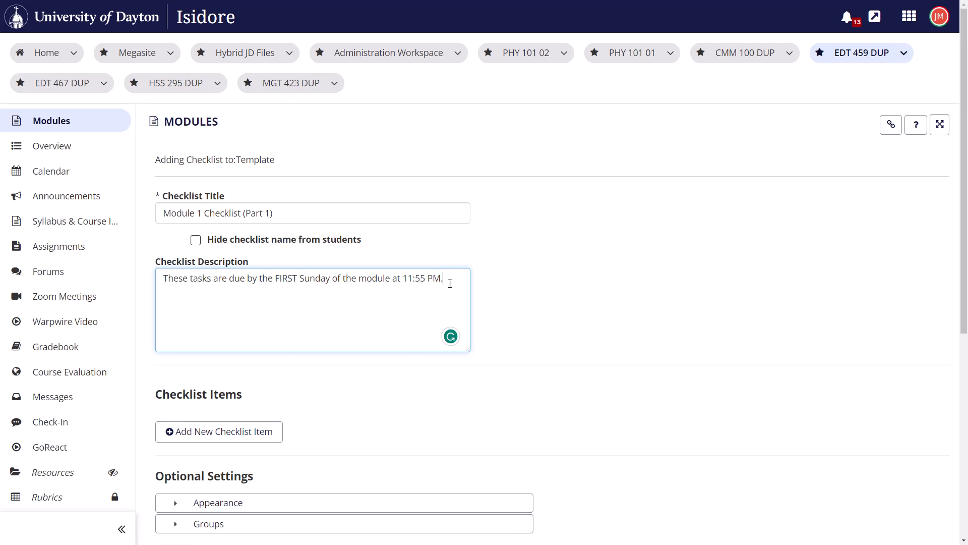
{"action": "scroll", "coordinate": [331, 346], "scroll_direction": "down", "scroll_amount": 2}
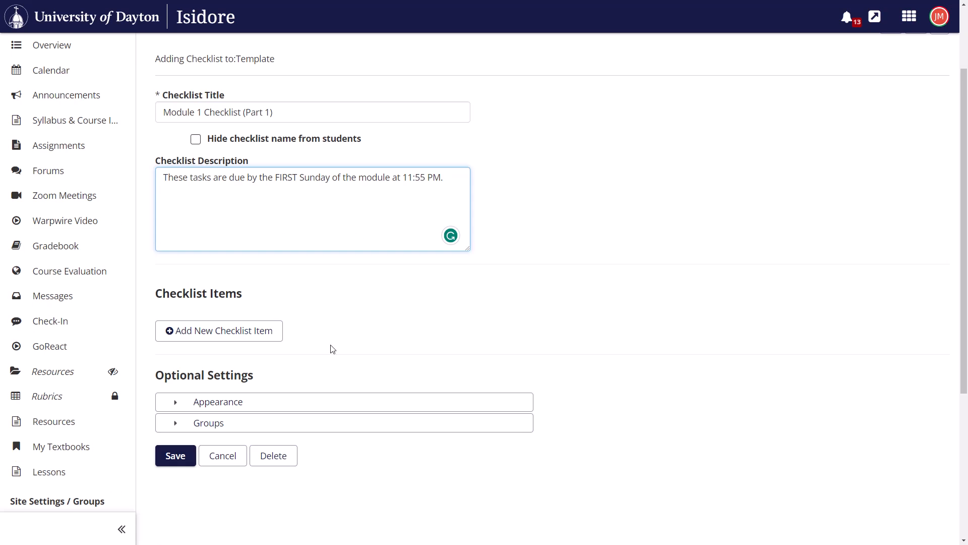
{"action": "left_click", "coordinate": [173, 455]}
- Remove both checklist items from Module 1 Checklist (Part 2) and save the checklist
{"action": "scroll", "coordinate": [719, 358], "scroll_direction": "down", "scroll_amount": 3}
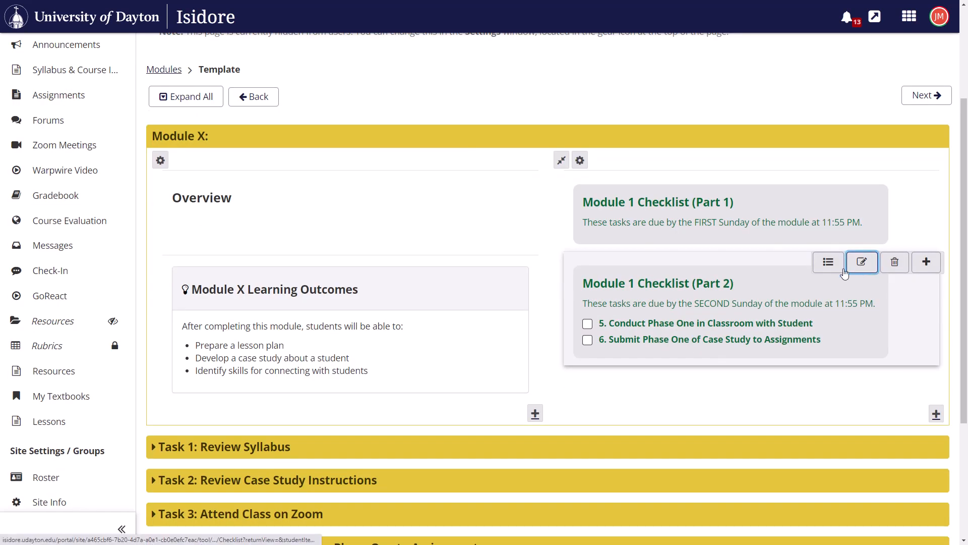
{"action": "left_click", "coordinate": [861, 262]}
{"action": "left_click", "coordinate": [458, 423]}
{"action": "left_click", "coordinate": [458, 424]}
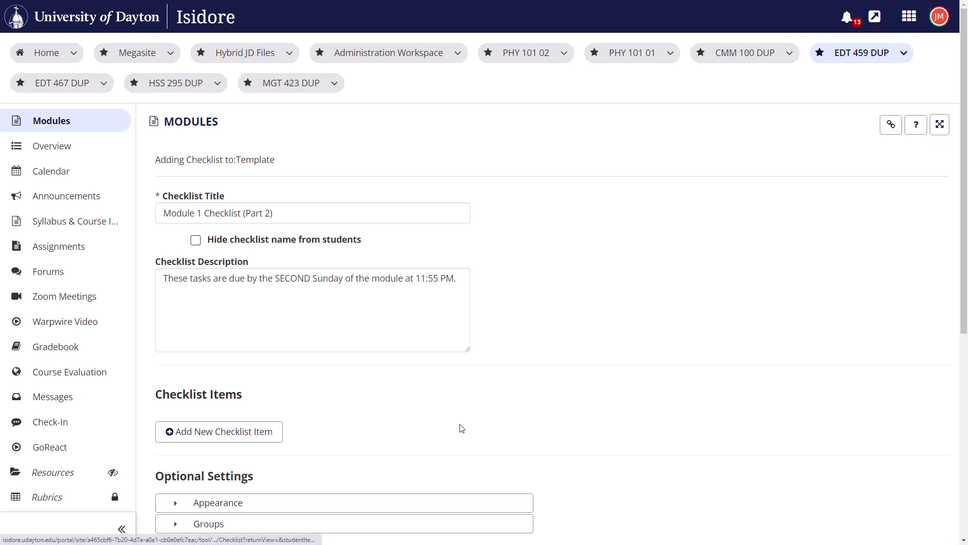
{"action": "scroll", "coordinate": [207, 400], "scroll_direction": "down", "scroll_amount": 4}
{"action": "left_click", "coordinate": [180, 358]}
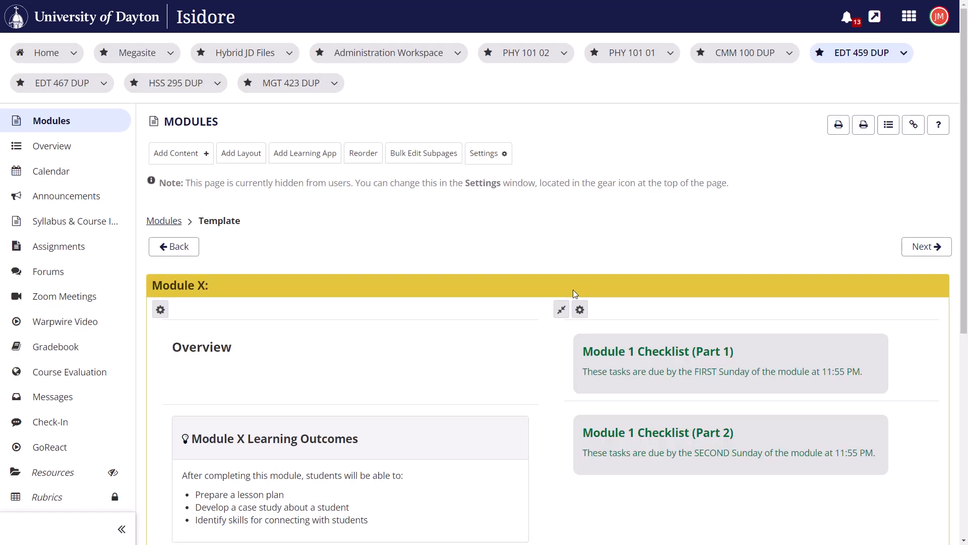
- Expand the Task 1 and Task 2 sections to examine their copied content, collapse them, and look over the Template page
{"action": "scroll", "coordinate": [595, 303], "scroll_direction": "down", "scroll_amount": 4}
{"action": "mouse_move", "coordinate": [653, 259]}
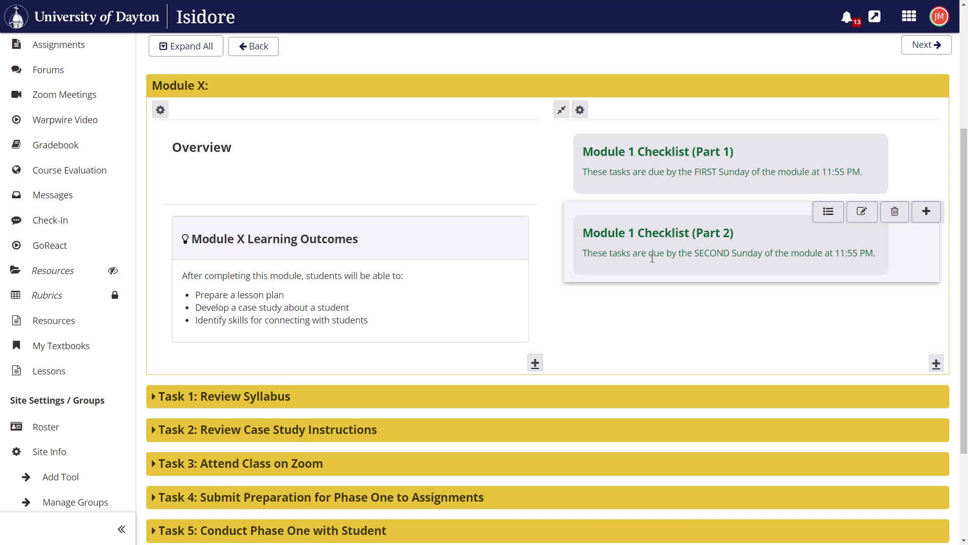
{"action": "scroll", "coordinate": [605, 328], "scroll_direction": "down", "scroll_amount": 1}
{"action": "left_click", "coordinate": [560, 403]}
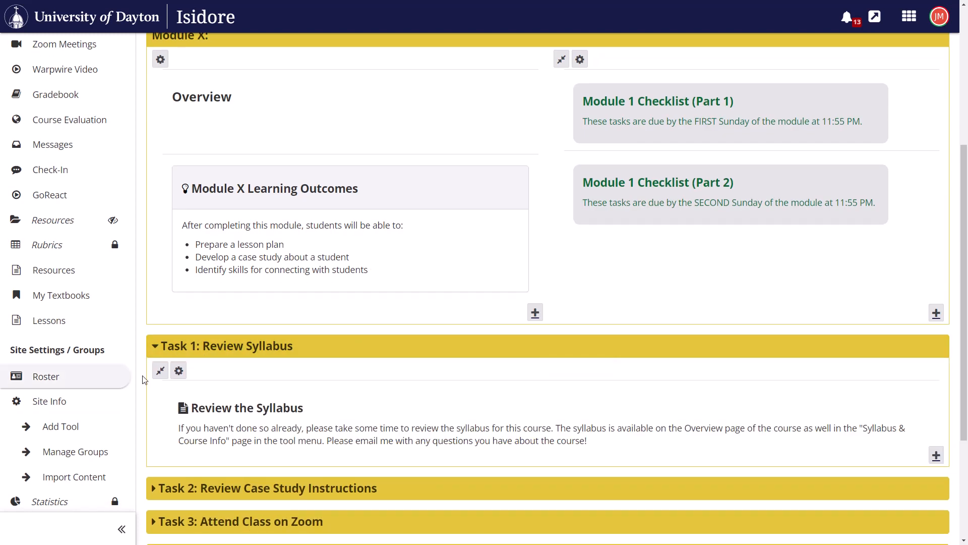
{"action": "scroll", "coordinate": [178, 376], "scroll_direction": "down", "scroll_amount": 3}
{"action": "mouse_move", "coordinate": [201, 255]}
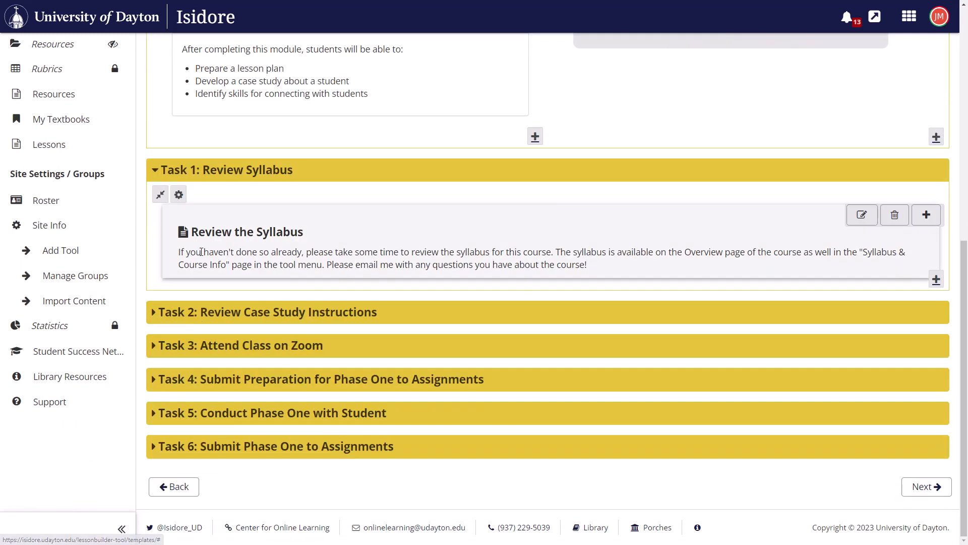
{"action": "left_click_drag", "start_coordinate": [196, 248], "coordinate": [603, 276]}
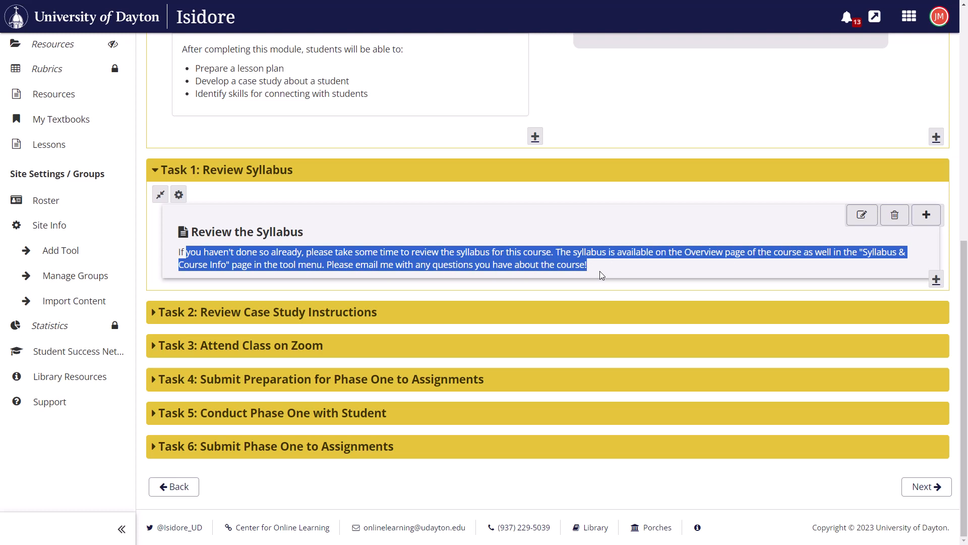
{"action": "left_click", "coordinate": [263, 313]}
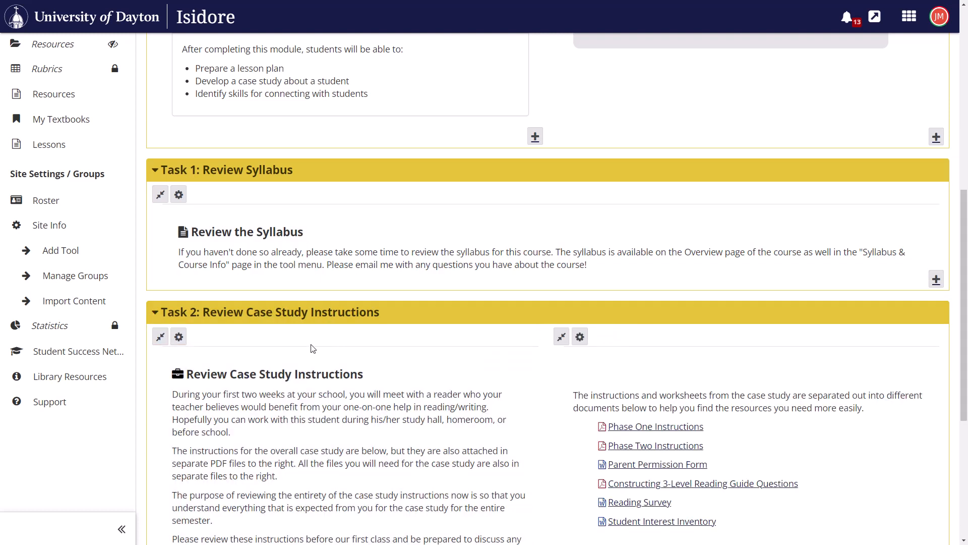
{"action": "scroll", "coordinate": [311, 348], "scroll_direction": "up", "scroll_amount": 5}
{"action": "left_click", "coordinate": [241, 427]}
{"action": "left_click", "coordinate": [230, 464]}
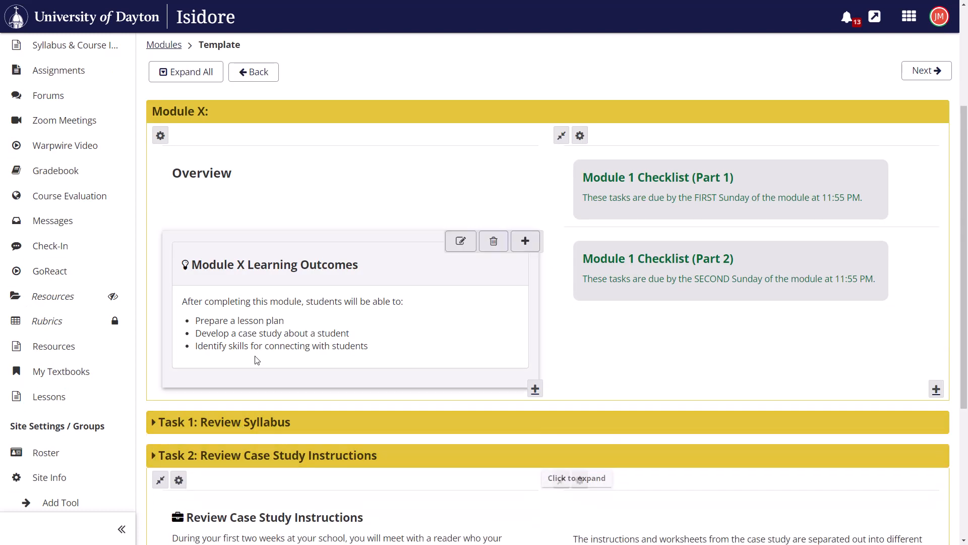
{"action": "scroll", "coordinate": [255, 359], "scroll_direction": "down", "scroll_amount": 2}
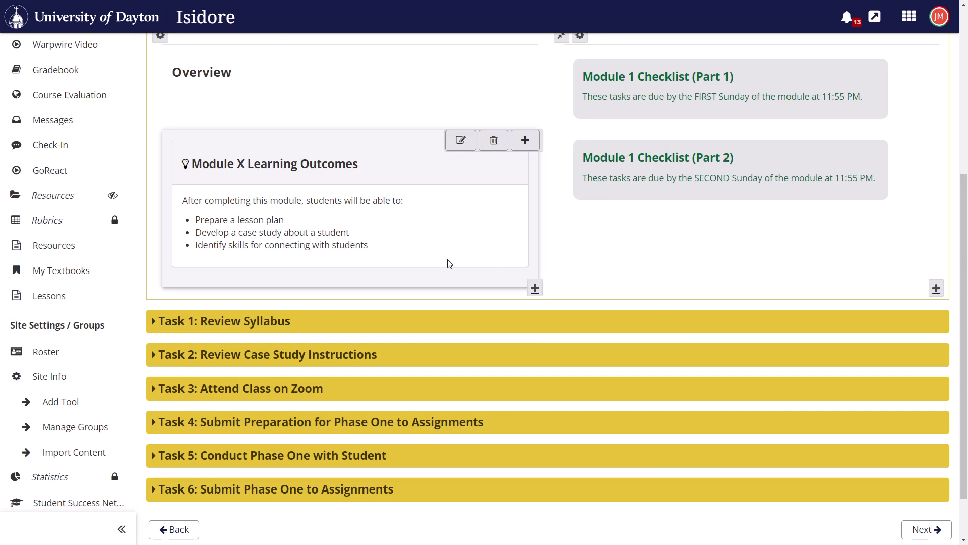
{"action": "scroll", "coordinate": [396, 255], "scroll_direction": "up", "scroll_amount": 5}
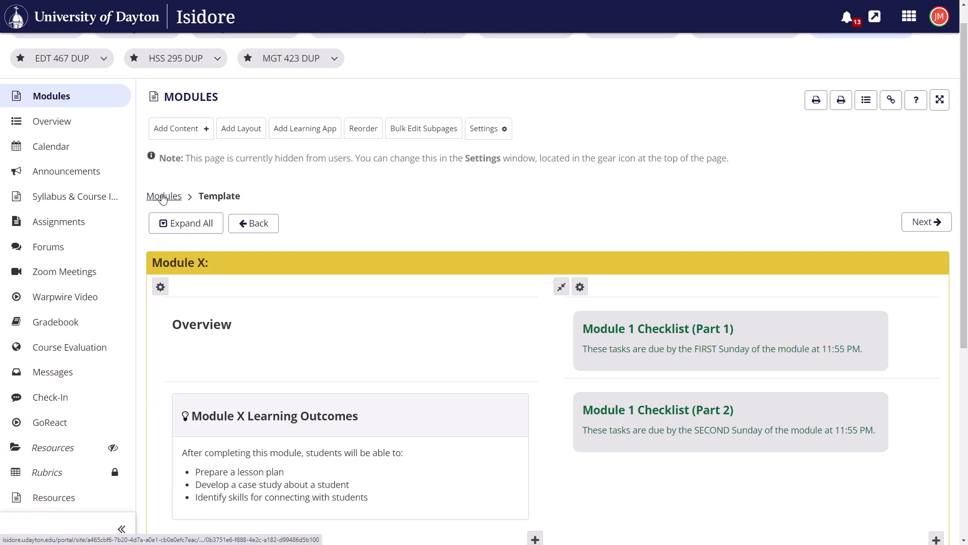
- Return to the main Modules page and create a subpage titled "Module 7: Phonics" beneath the Module 7 description
{"action": "left_click", "coordinate": [162, 197]}
{"action": "left_click_drag", "start_coordinate": [967, 104], "coordinate": [953, 463]}
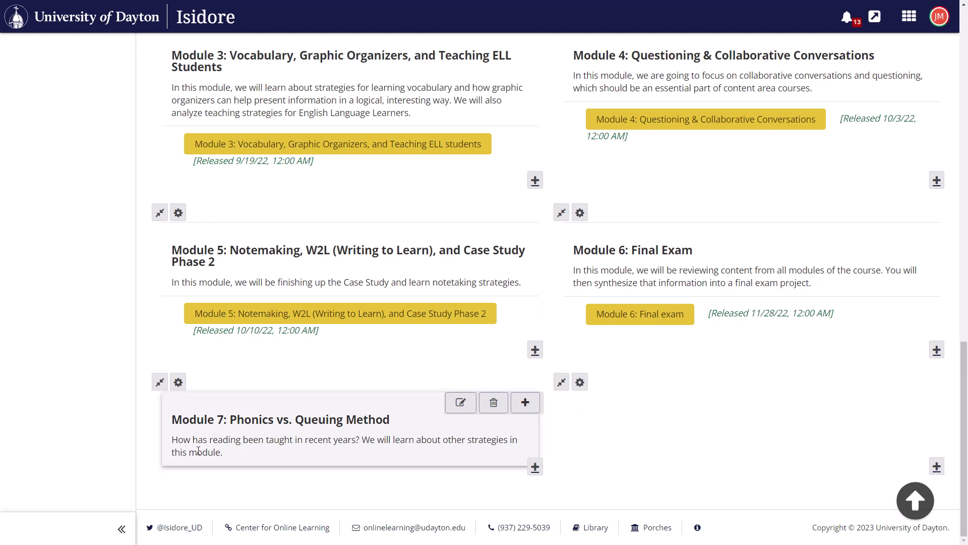
{"action": "left_click", "coordinate": [535, 468]}
{"action": "left_click", "coordinate": [250, 195]}
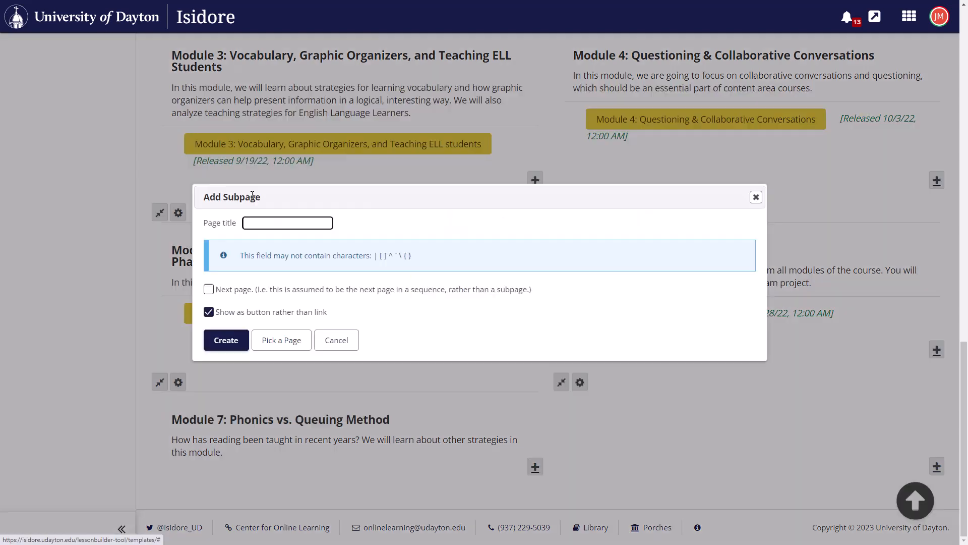
{"action": "type", "text": "Module "}
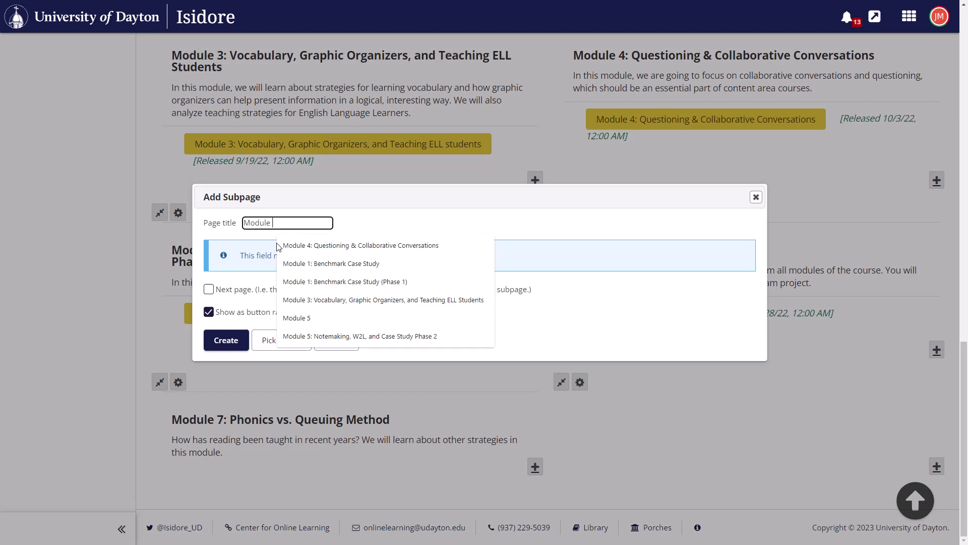
{"action": "type", "text": "7: Phonics"}
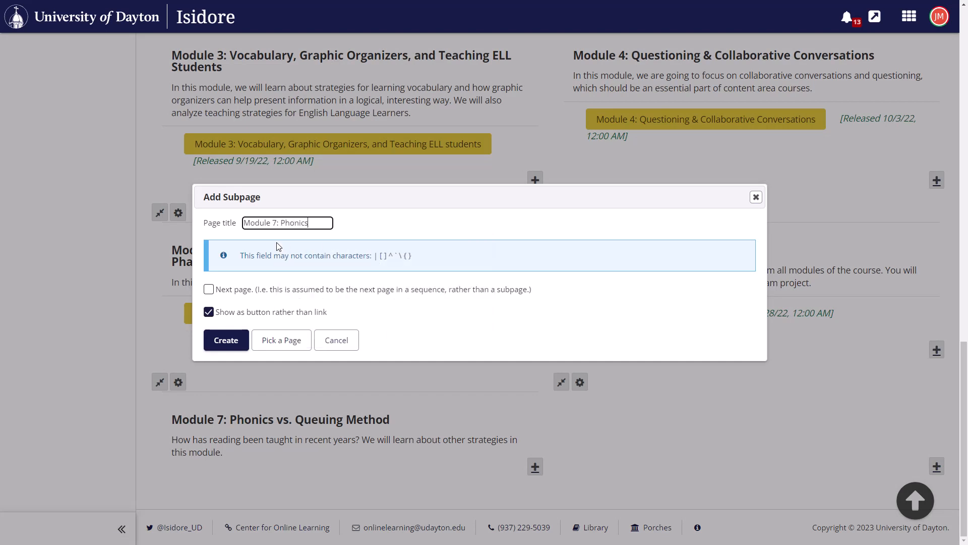
{"action": "left_click", "coordinate": [216, 341]}
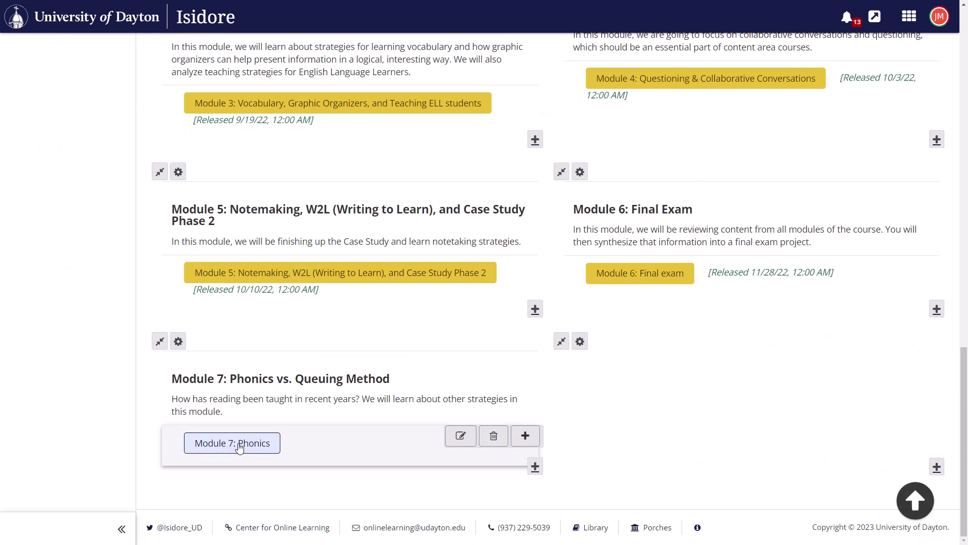
- Open the Module 7: Phonics page, add the items from the hidden Template page, and save the item order
{"action": "left_click", "coordinate": [239, 444]}
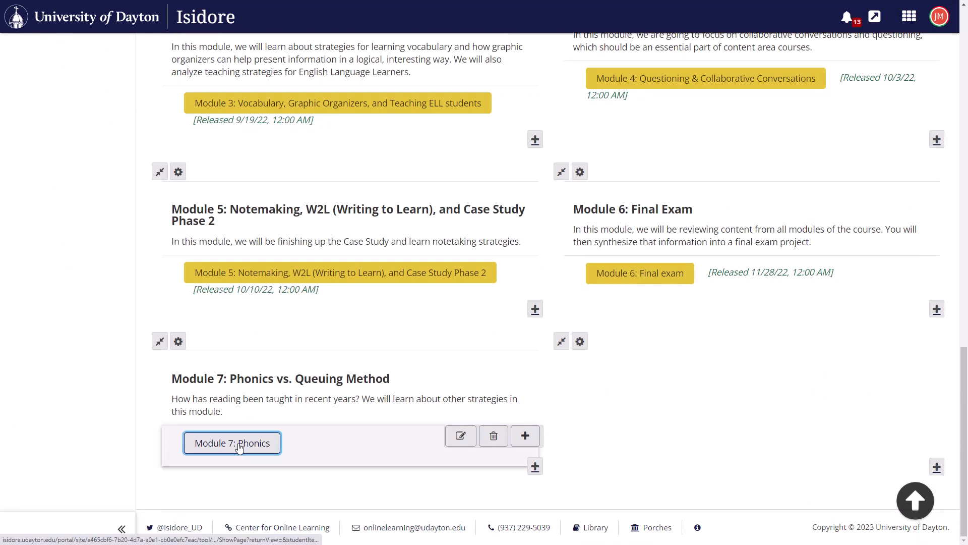
{"action": "left_click", "coordinate": [196, 161]}
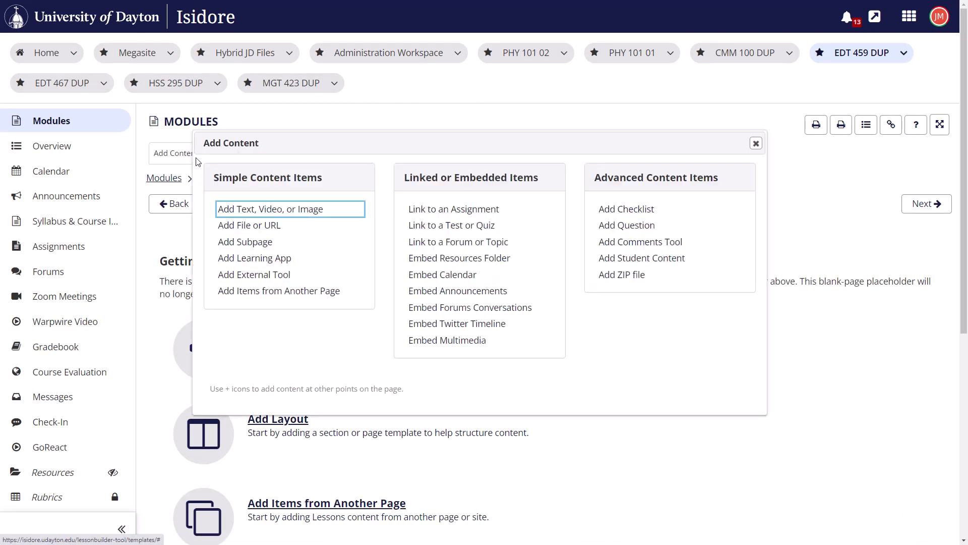
{"action": "left_click", "coordinate": [267, 296]}
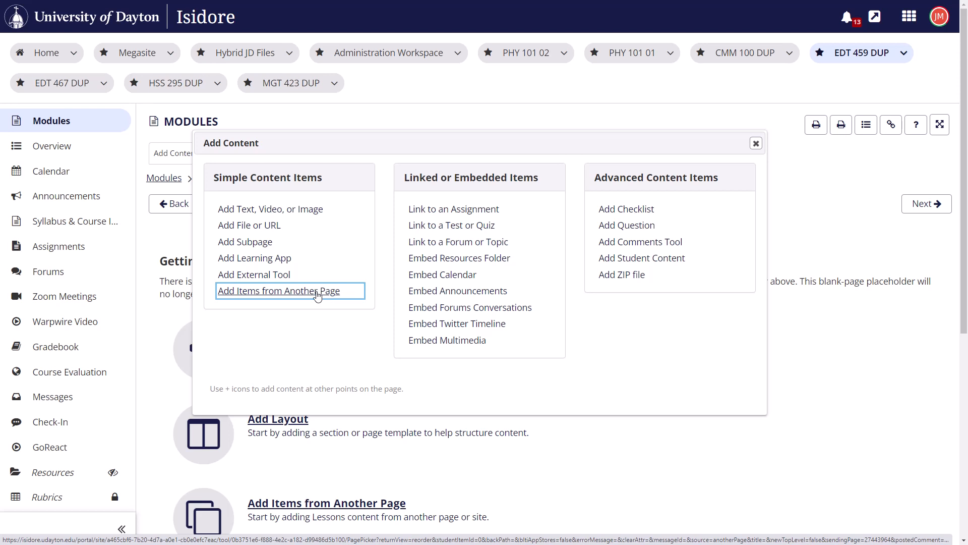
{"action": "left_click", "coordinate": [317, 296]}
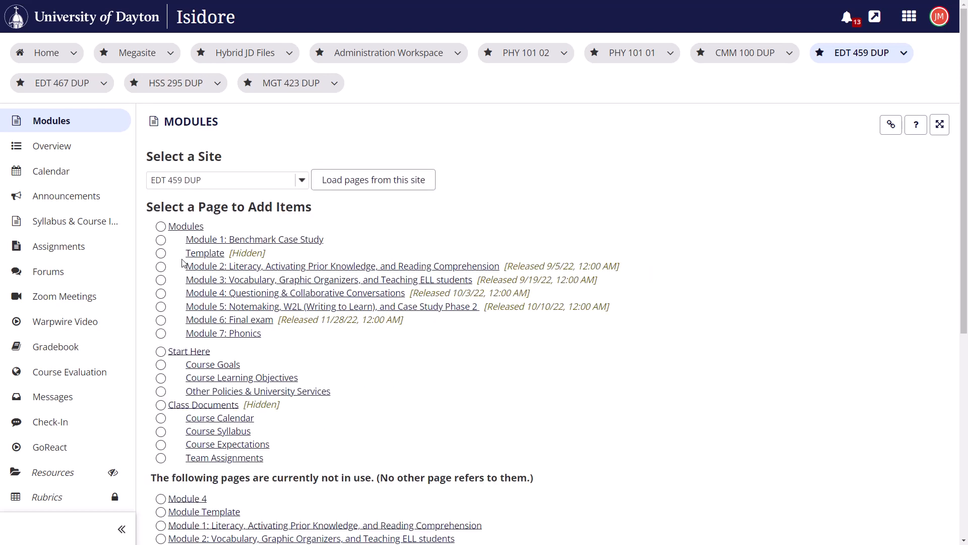
{"action": "left_click", "coordinate": [160, 254]}
{"action": "scroll", "coordinate": [347, 217], "scroll_direction": "down", "scroll_amount": 7}
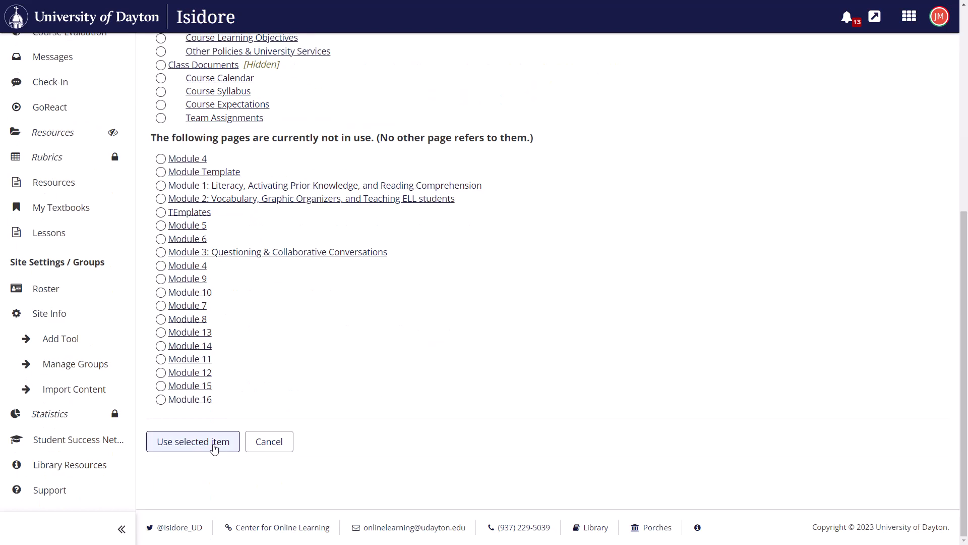
{"action": "left_click", "coordinate": [214, 448]}
{"action": "scroll", "coordinate": [266, 472], "scroll_direction": "down", "scroll_amount": 10}
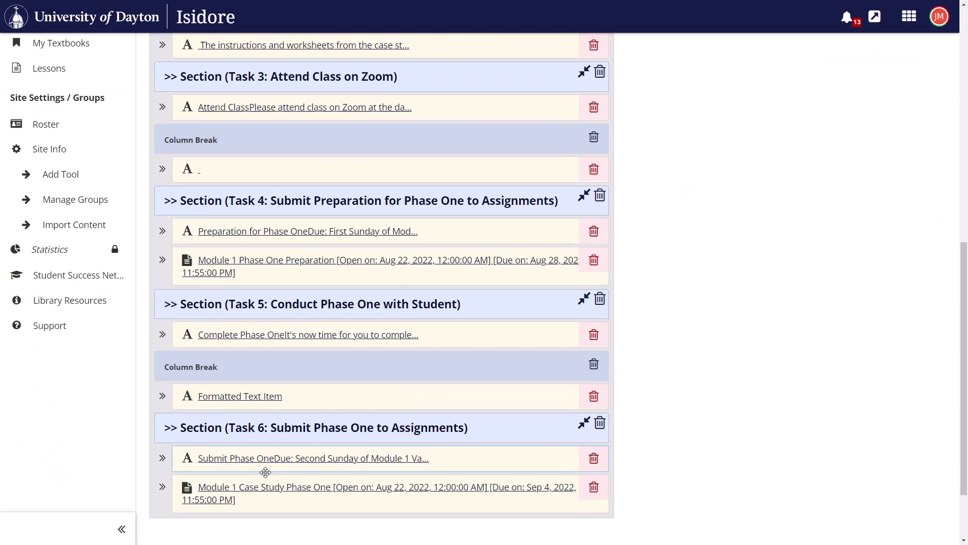
{"action": "scroll", "coordinate": [266, 472], "scroll_direction": "down", "scroll_amount": 3}
{"action": "left_click", "coordinate": [174, 475]}
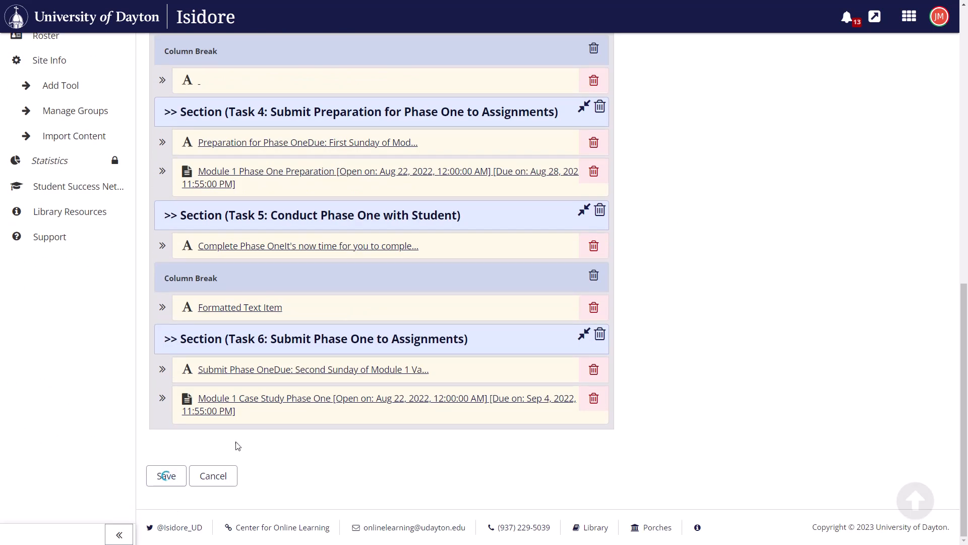
- Rename the Task 1 section on the Module 7 page to "Task 1: Read Chapters of Book" and save the settings
{"action": "scroll", "coordinate": [221, 455], "scroll_direction": "down", "scroll_amount": 4}
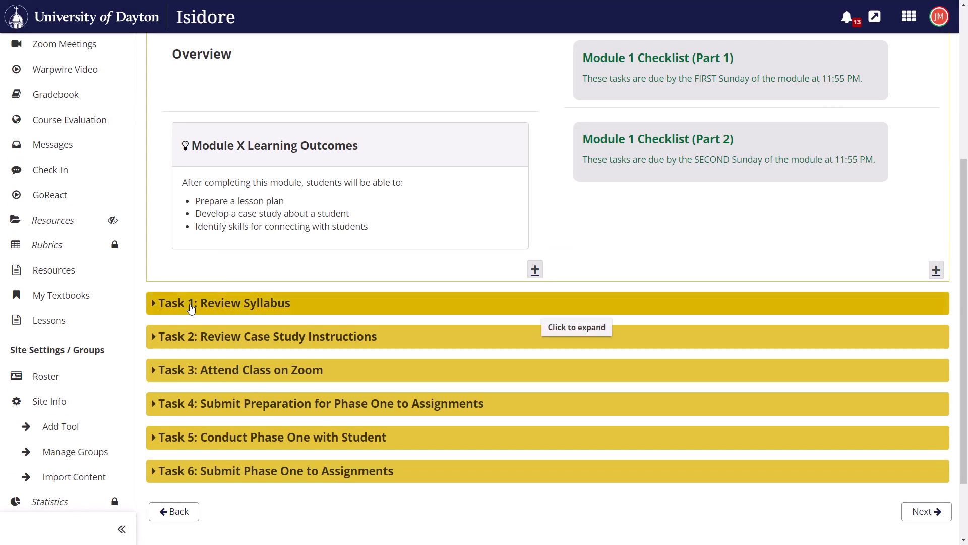
{"action": "left_click", "coordinate": [191, 303]}
{"action": "left_click", "coordinate": [179, 327]}
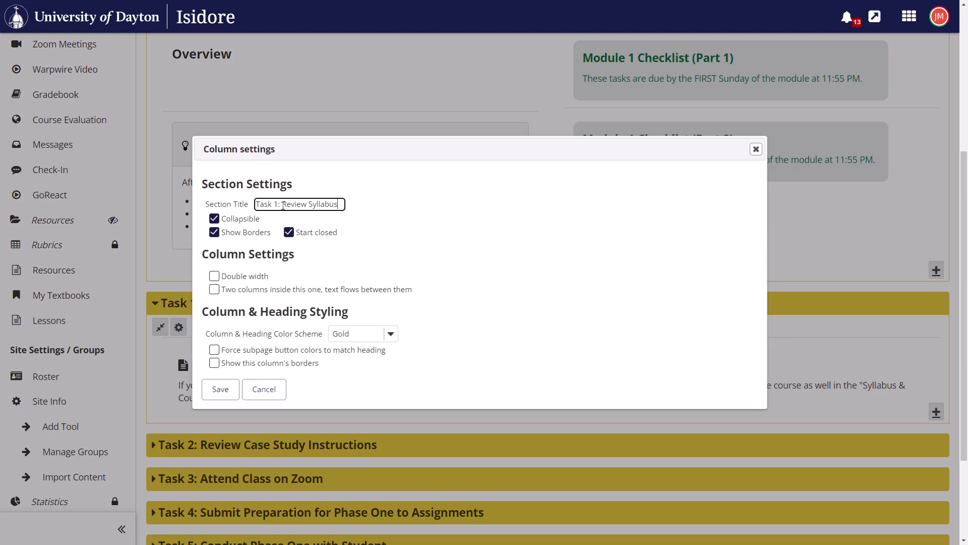
{"action": "left_click_drag", "start_coordinate": [283, 205], "coordinate": [557, 209]}
{"action": "type", "text": "Rea"}
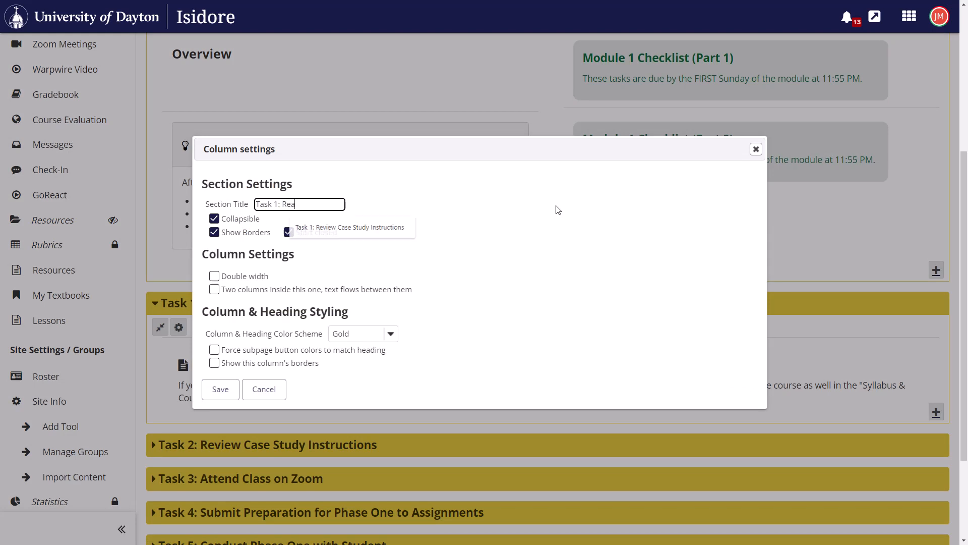
{"action": "type", "text": "d Chapter"}
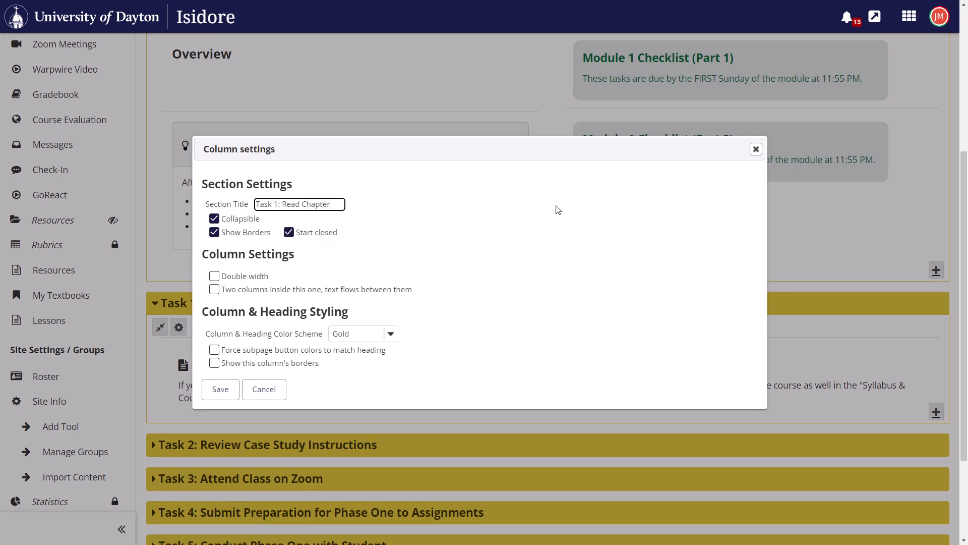
{"action": "type", "text": "s of Book"}
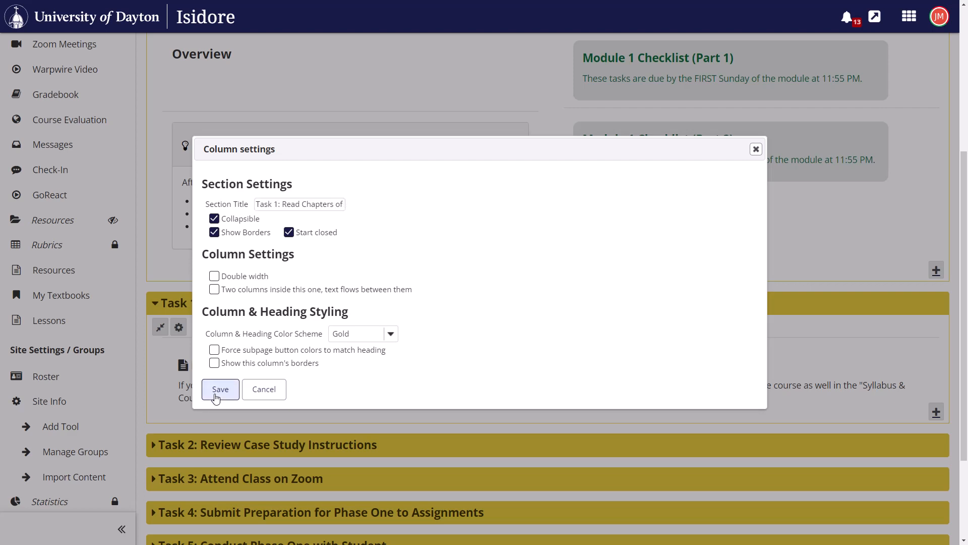
{"action": "left_click", "coordinate": [218, 390]}
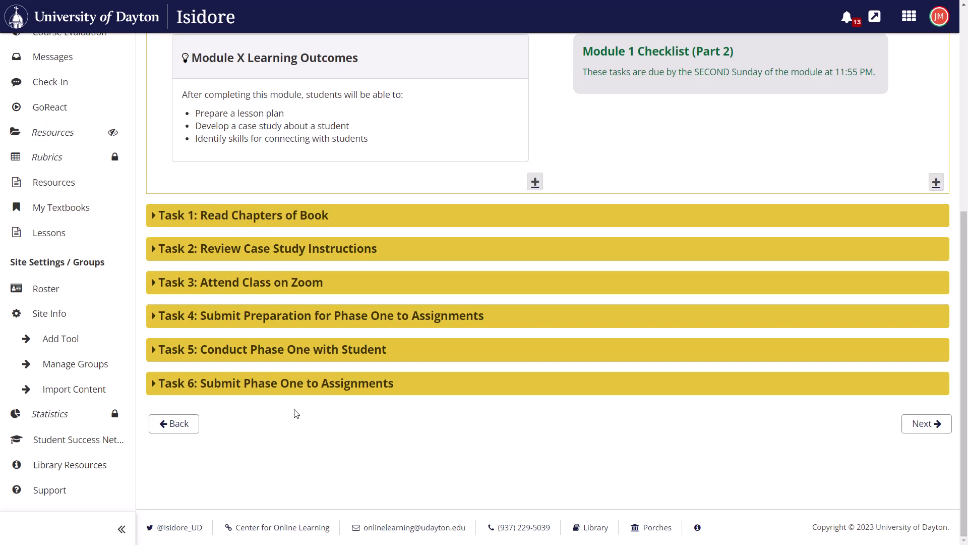
- Switch to the EDT 467 DUP site, open its Module 2 page, and look over the page's overview and task sections
{"action": "scroll", "coordinate": [281, 422], "scroll_direction": "up", "scroll_amount": 3}
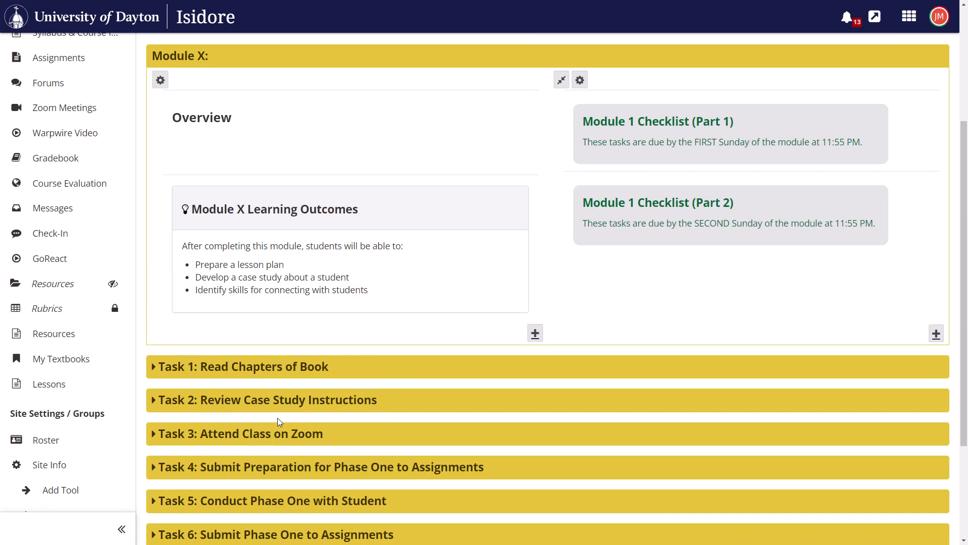
{"action": "scroll", "coordinate": [367, 274], "scroll_direction": "up", "scroll_amount": 4}
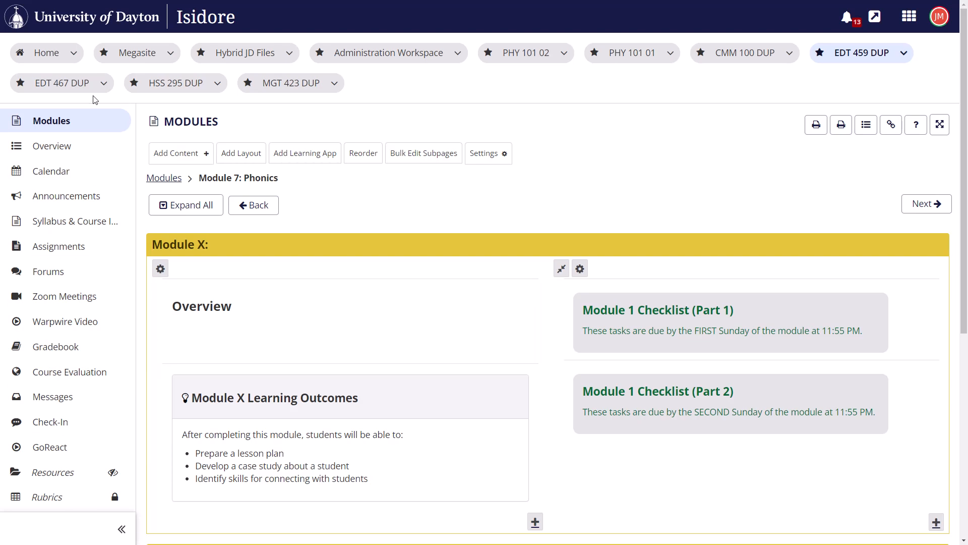
{"action": "left_click", "coordinate": [68, 89]}
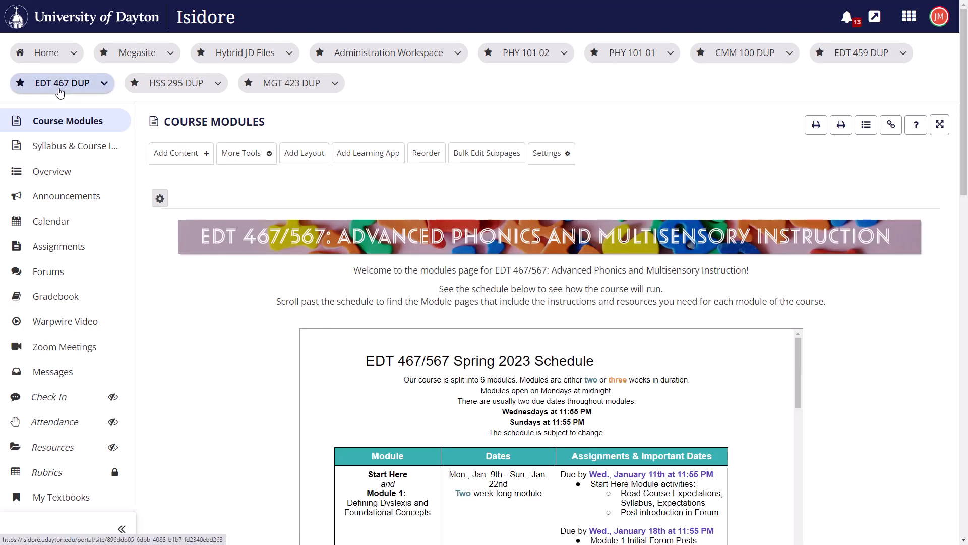
{"action": "left_click", "coordinate": [70, 151]}
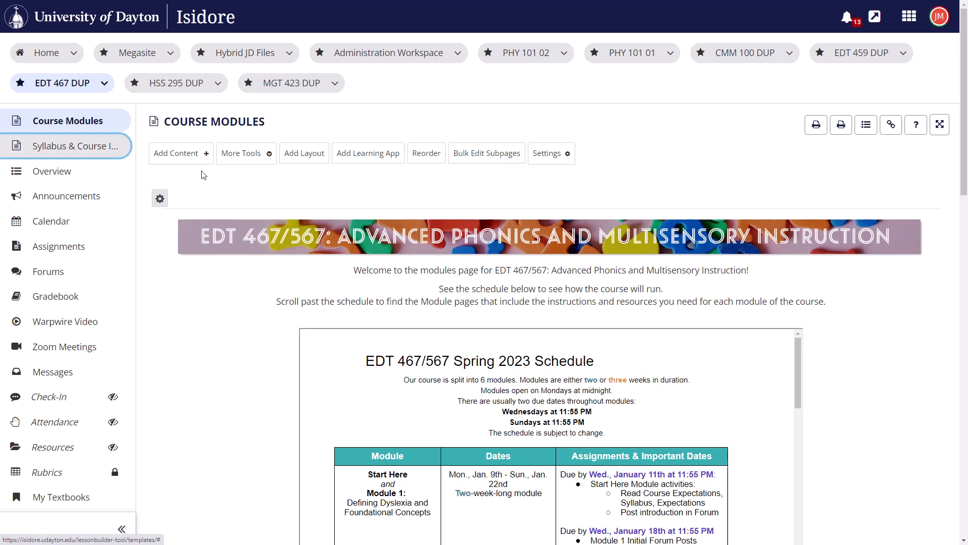
{"action": "scroll", "coordinate": [211, 316], "scroll_direction": "down", "scroll_amount": 4}
{"action": "scroll", "coordinate": [54, 224], "scroll_direction": "up", "scroll_amount": 3}
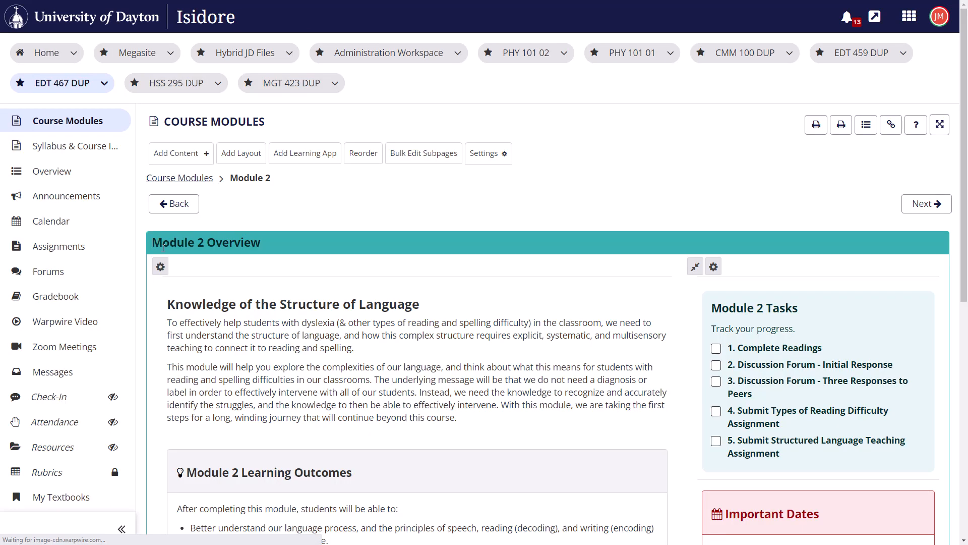
{"action": "scroll", "coordinate": [432, 256], "scroll_direction": "down", "scroll_amount": 9}
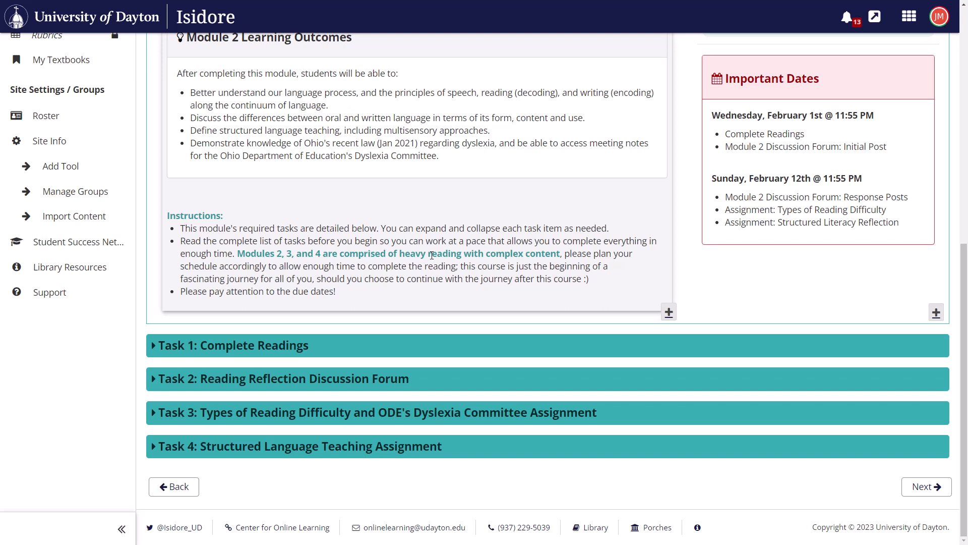
{"action": "scroll", "coordinate": [431, 256], "scroll_direction": "up", "scroll_amount": 9}
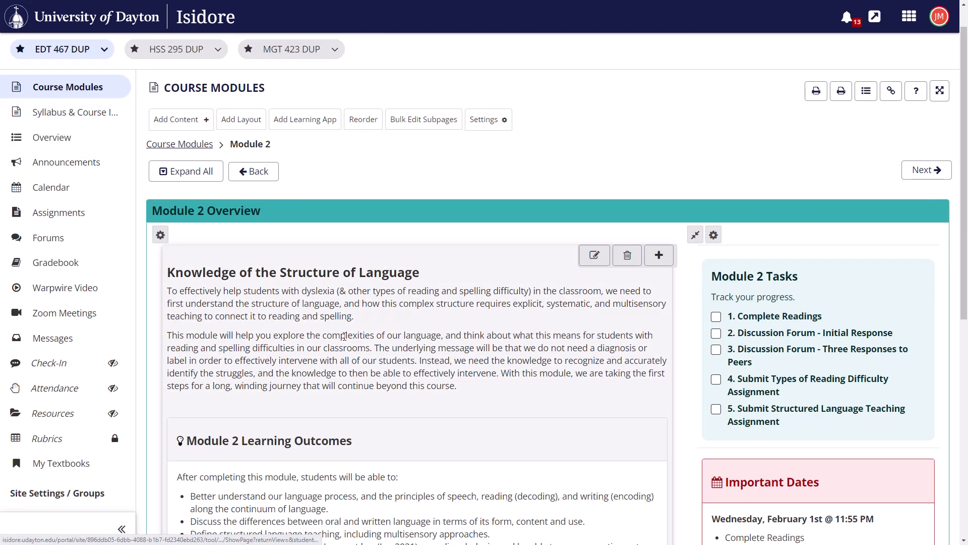
- Start adding items from another page to Module 2 and load the pages of the EDT 459 DUP site
{"action": "left_click", "coordinate": [203, 120]}
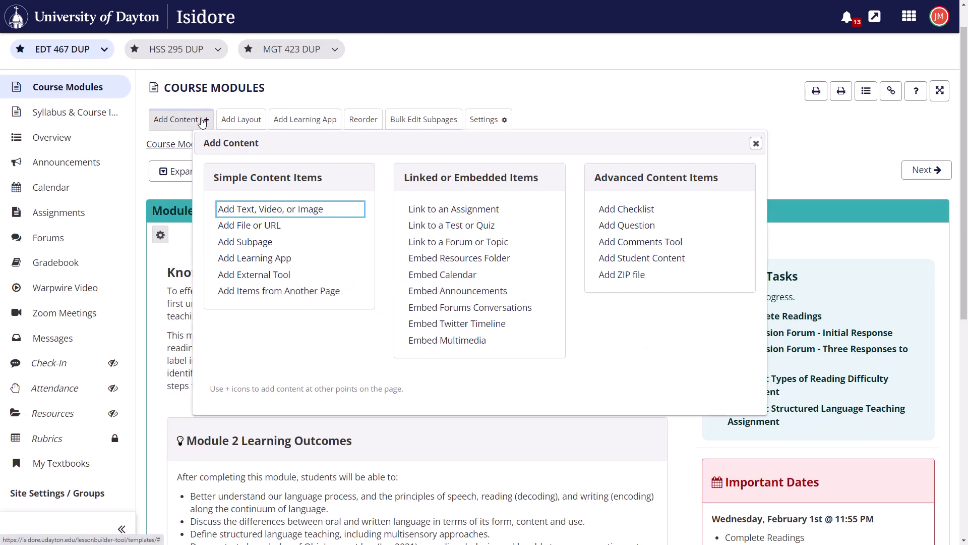
{"action": "left_click", "coordinate": [298, 301]}
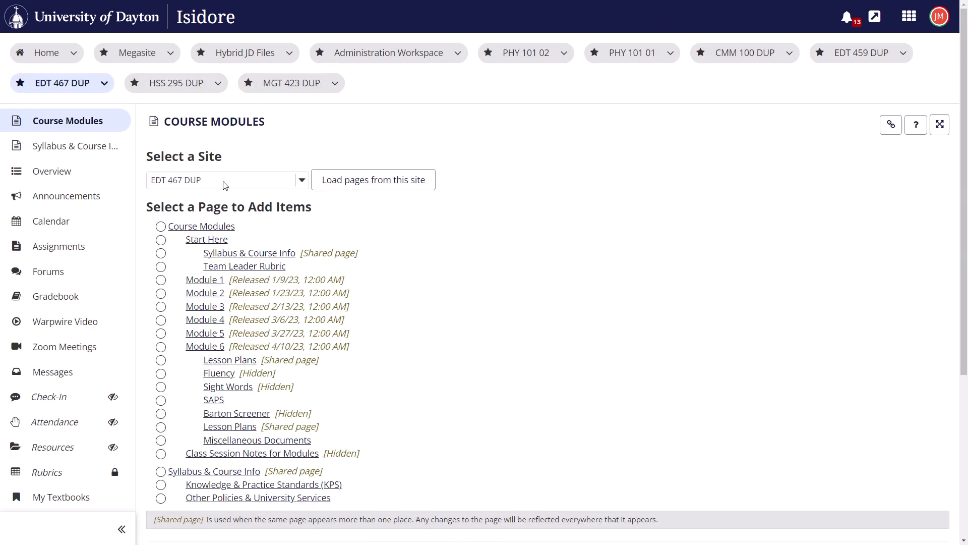
{"action": "left_click", "coordinate": [225, 186]}
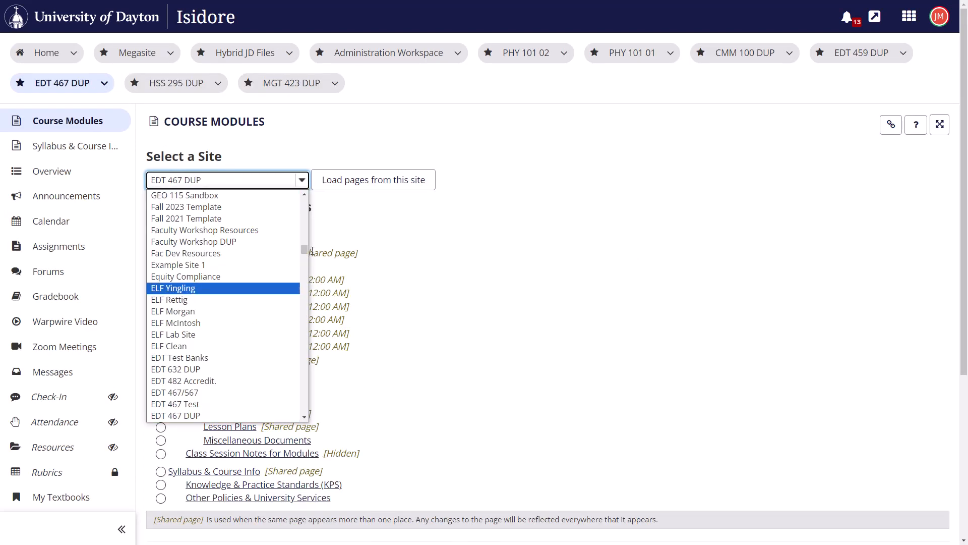
{"action": "left_click_drag", "start_coordinate": [307, 251], "coordinate": [306, 253]}
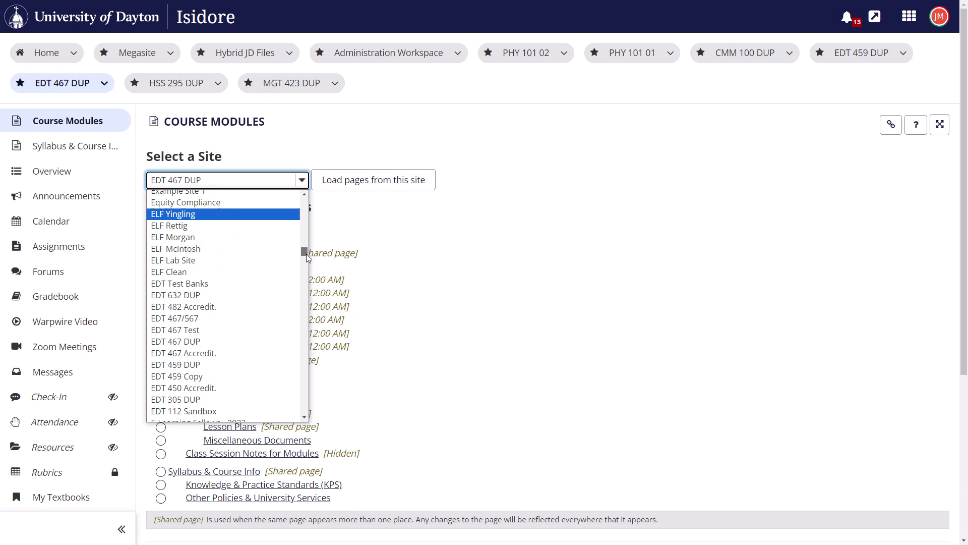
{"action": "left_click", "coordinate": [192, 369]}
{"action": "left_click", "coordinate": [402, 188]}
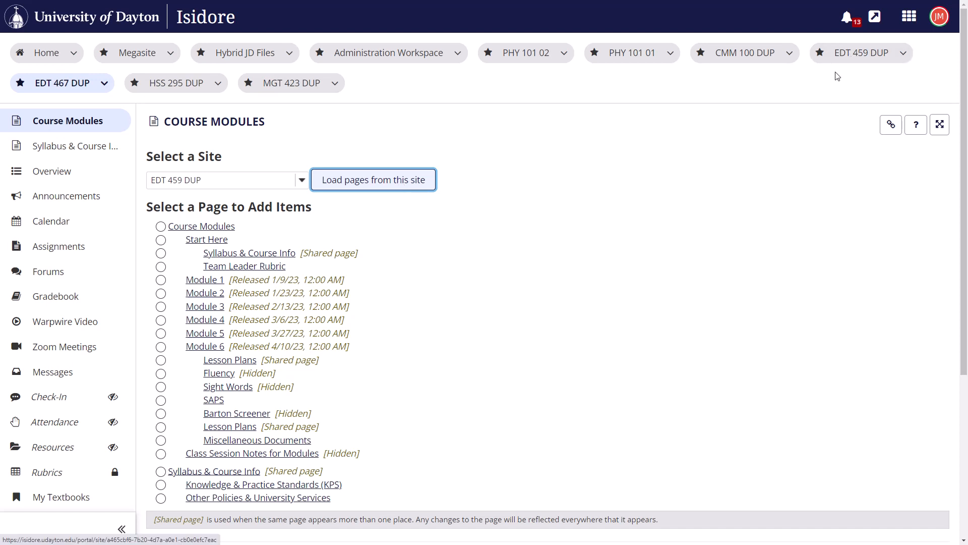
{"action": "left_click", "coordinate": [375, 176]}
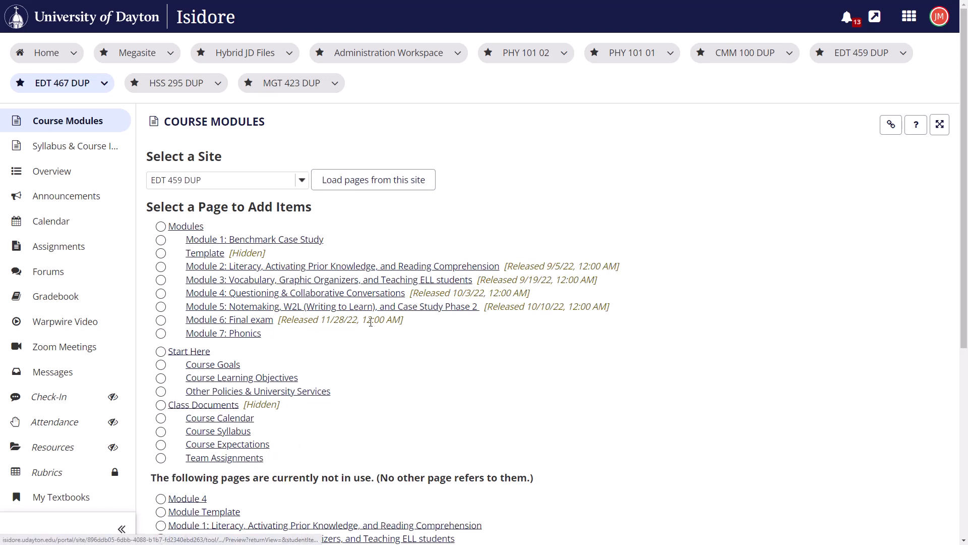
- Add the items from the "Module 3: Vocabulary, Graphic Organizers, and Teaching ELL students" page to Module 2 and save the item order
{"action": "left_click", "coordinate": [161, 280]}
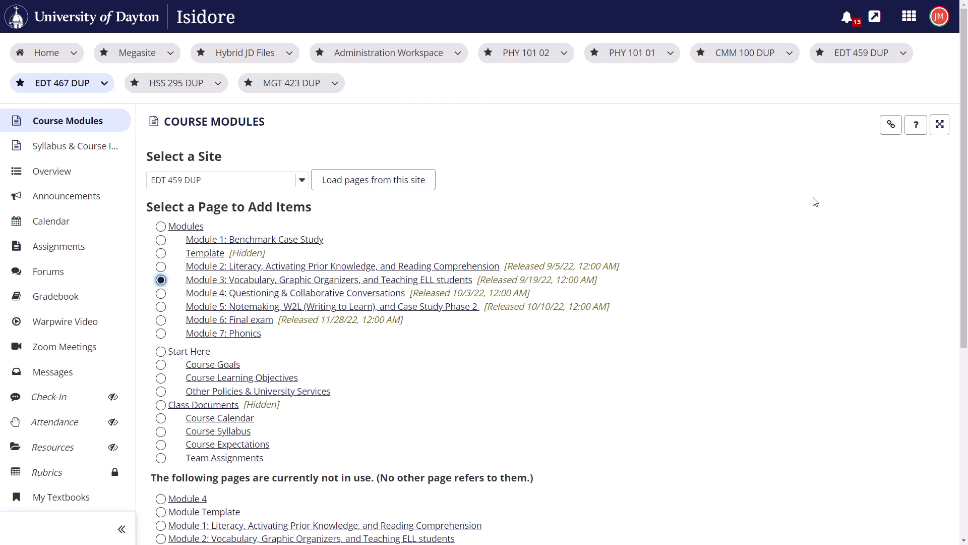
{"action": "scroll", "coordinate": [785, 270], "scroll_direction": "down", "scroll_amount": 5}
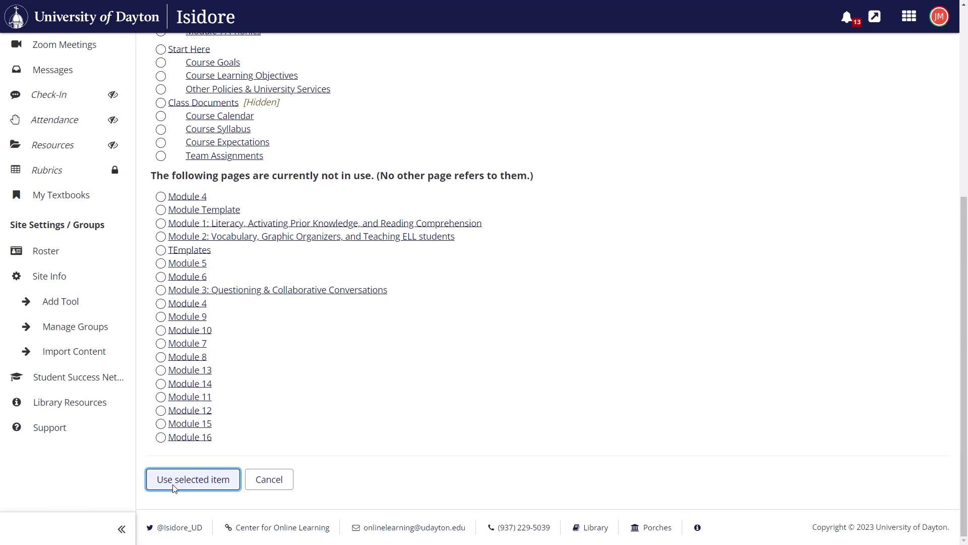
{"action": "left_click", "coordinate": [157, 479]}
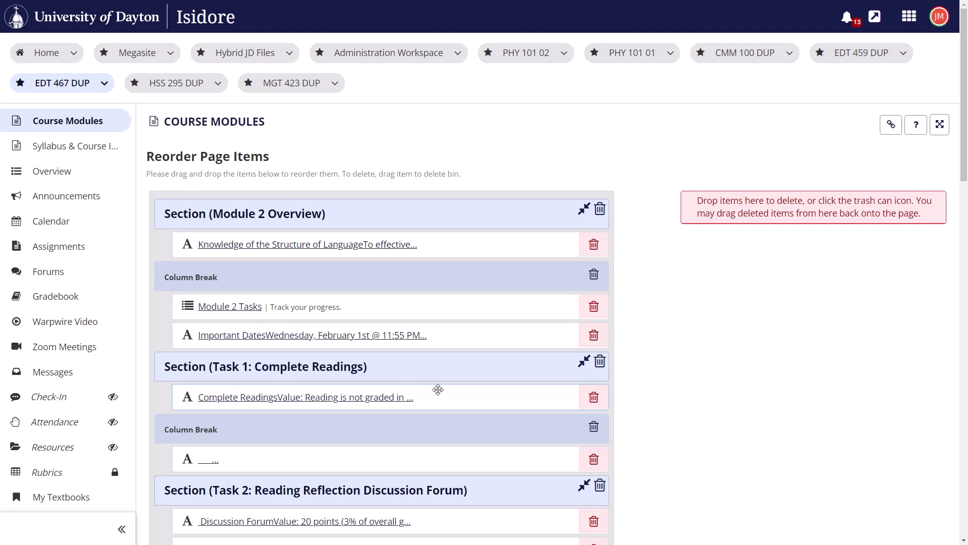
{"action": "scroll", "coordinate": [966, 101], "scroll_direction": "down", "scroll_amount": 1}
{"action": "left_click_drag", "start_coordinate": [966, 101], "coordinate": [908, 337]}
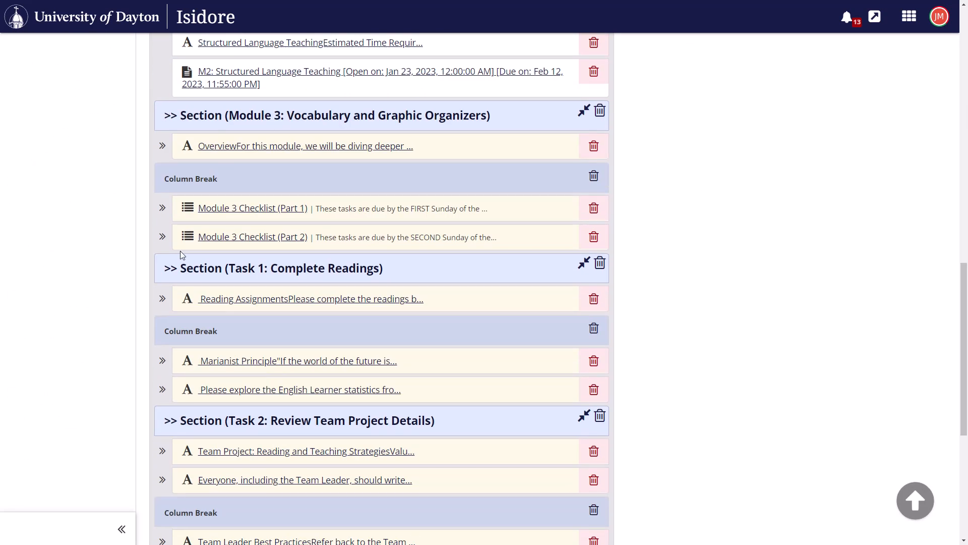
{"action": "scroll", "coordinate": [787, 270], "scroll_direction": "down", "scroll_amount": 5}
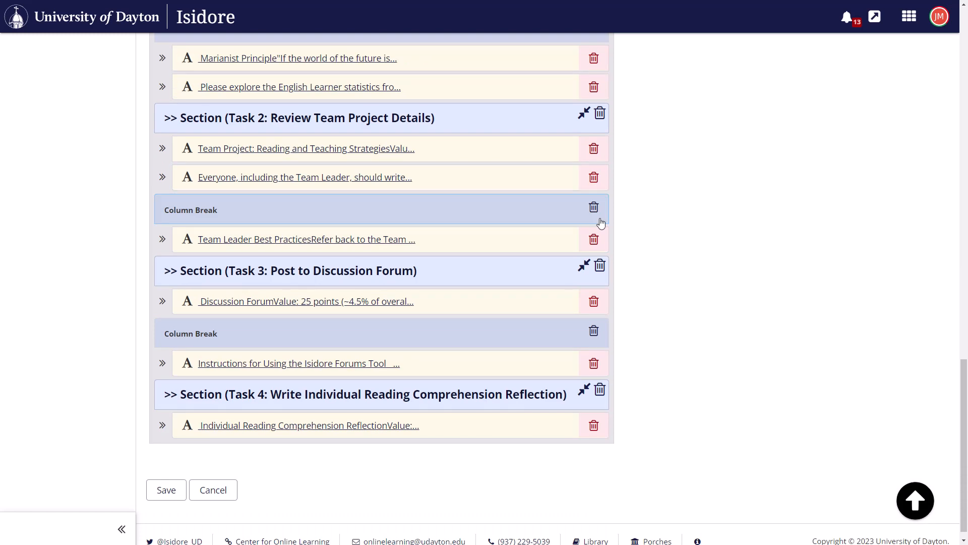
{"action": "left_click", "coordinate": [162, 498]}
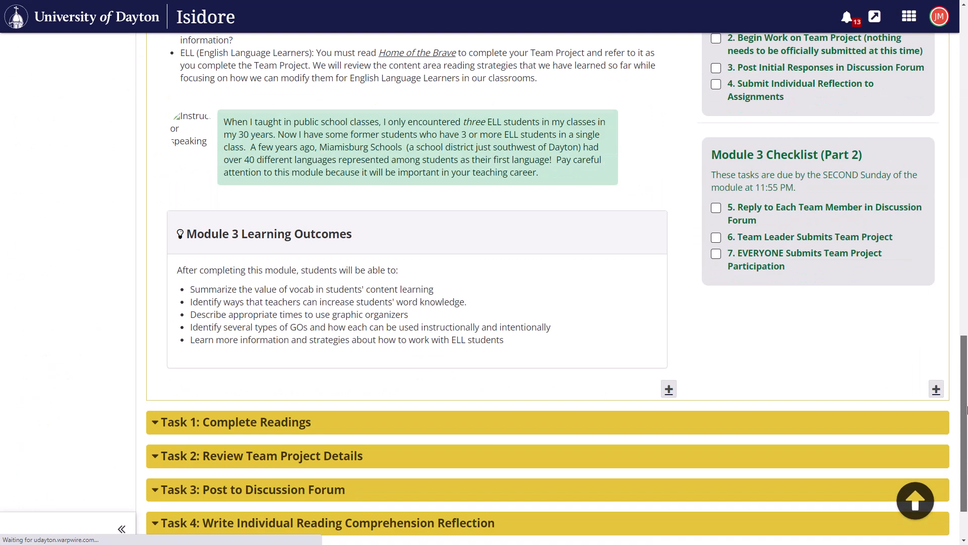
- Examine the copied Module 3 overview and checklists, and expand the copied "Task 1: Complete Readings" section to check its content and links
{"action": "left_click_drag", "start_coordinate": [967, 410], "coordinate": [967, 445]}
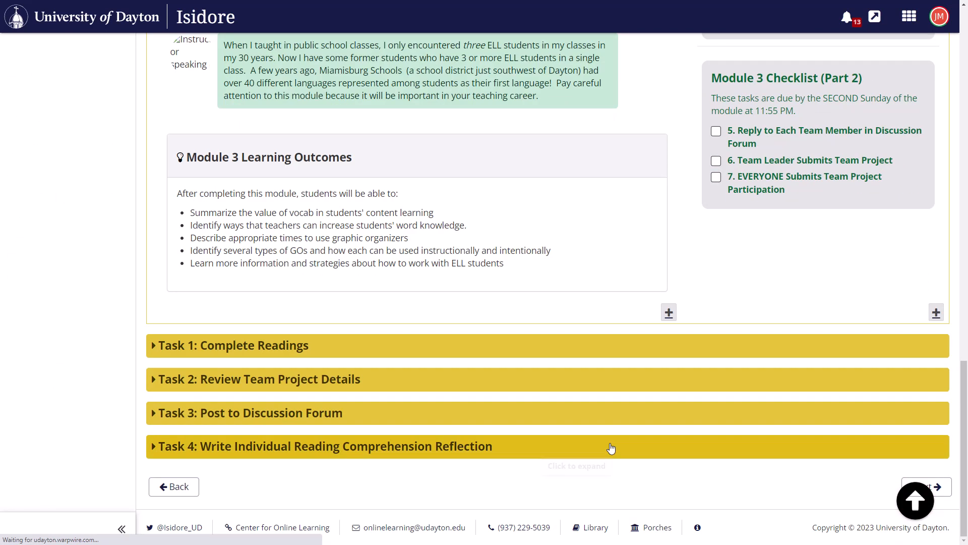
{"action": "scroll", "coordinate": [201, 335], "scroll_direction": "up", "scroll_amount": 6}
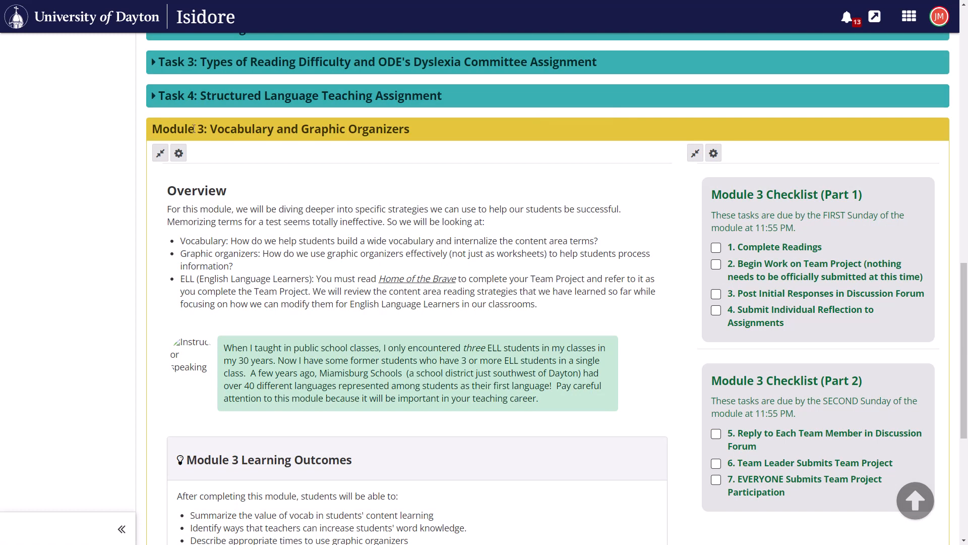
{"action": "scroll", "coordinate": [177, 159], "scroll_direction": "down", "scroll_amount": 5}
{"action": "left_click", "coordinate": [182, 396]}
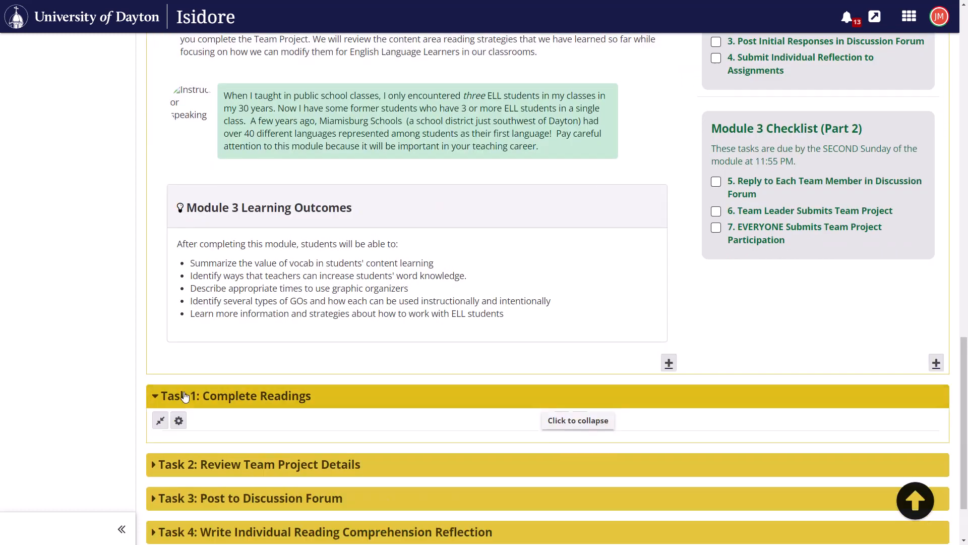
{"action": "scroll", "coordinate": [230, 329], "scroll_direction": "up", "scroll_amount": 4}
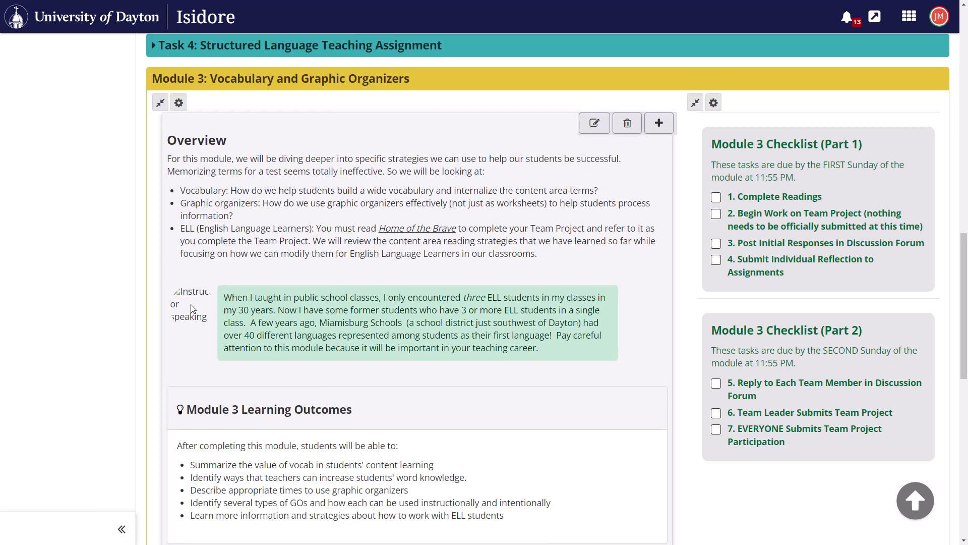
{"action": "scroll", "coordinate": [192, 307], "scroll_direction": "down", "scroll_amount": 10}
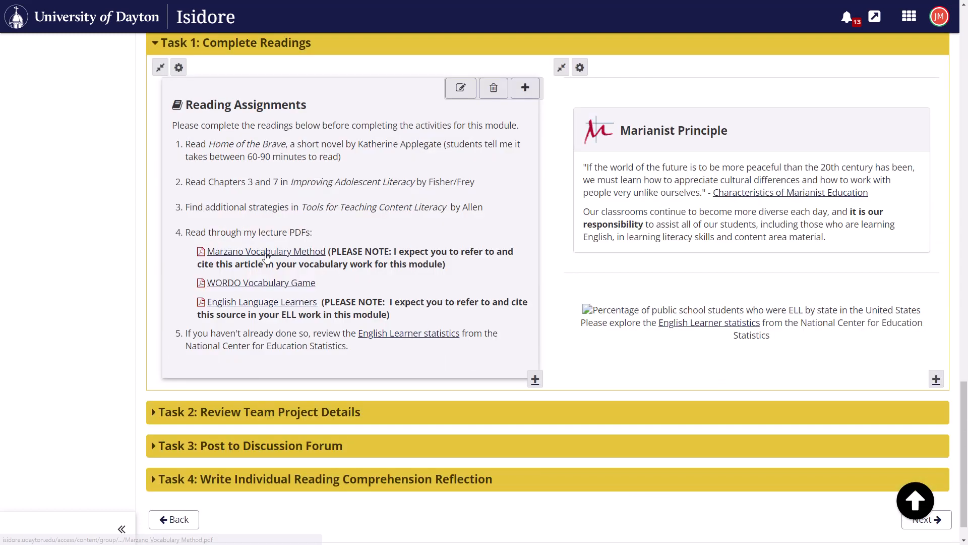